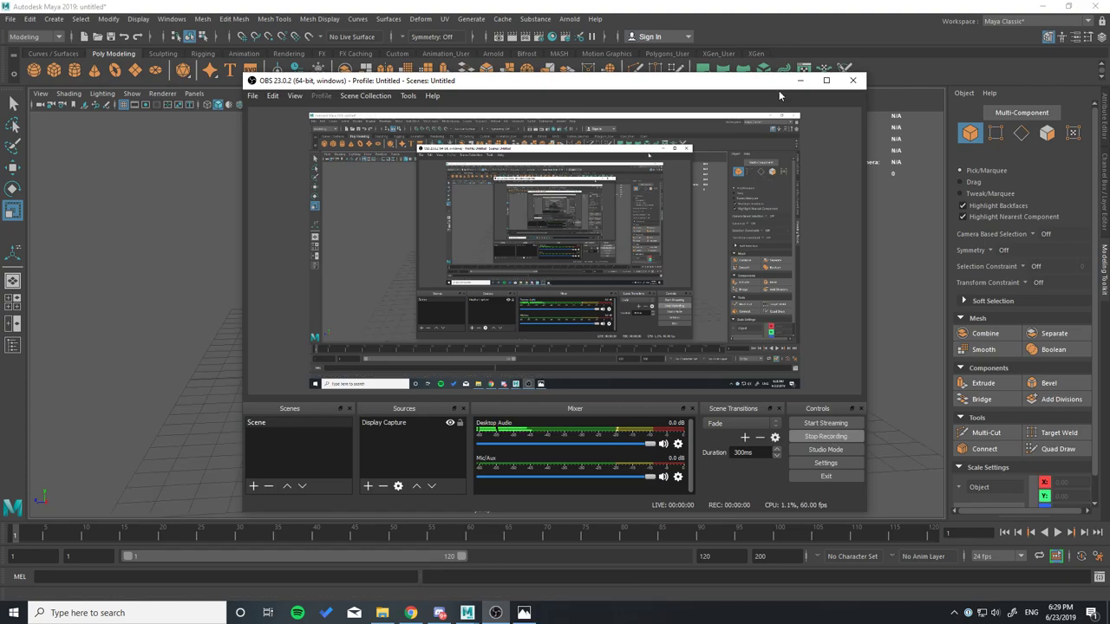
# Create a polygon cylinder and lift it above the grid.
pyautogui.click(801, 80)
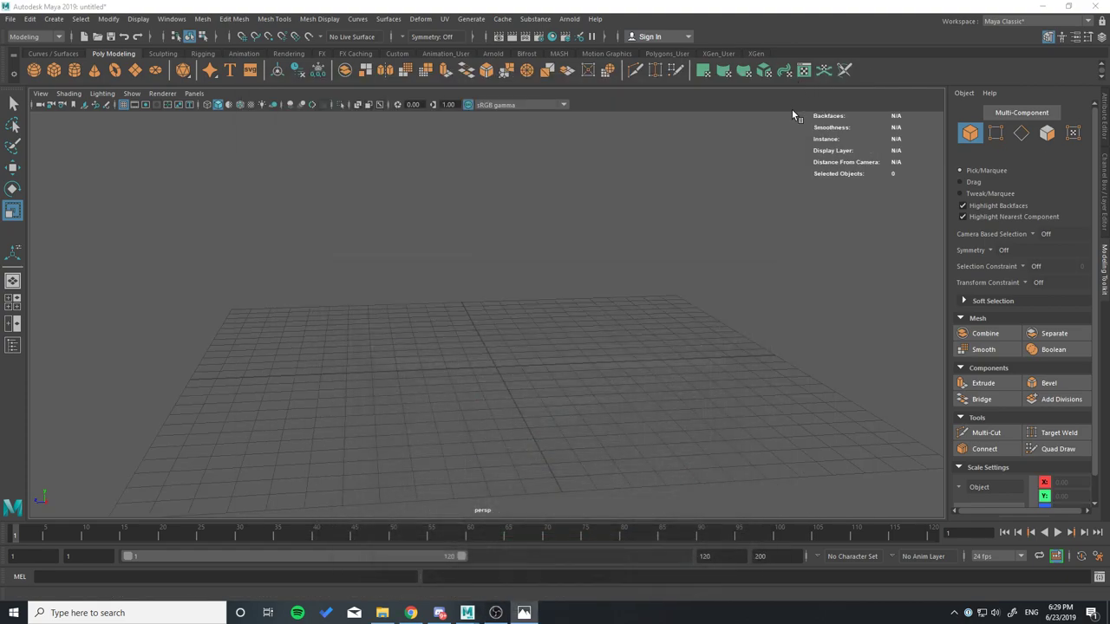
pyautogui.click(74, 70)
pyautogui.press('e')
pyautogui.press('w')
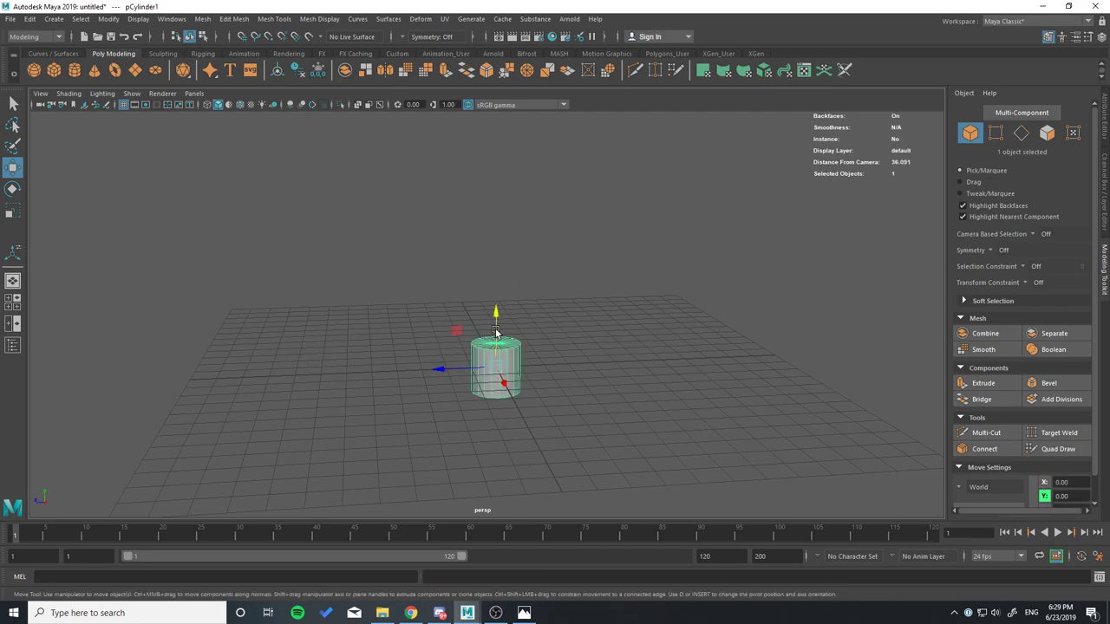
pyautogui.moveTo(492, 338)
pyautogui.mouseDown()
pyautogui.moveTo(504, 265)
pyautogui.moveTo(525, 401)
pyautogui.mouseUp()
pyautogui.scroll(3, 522, 392)
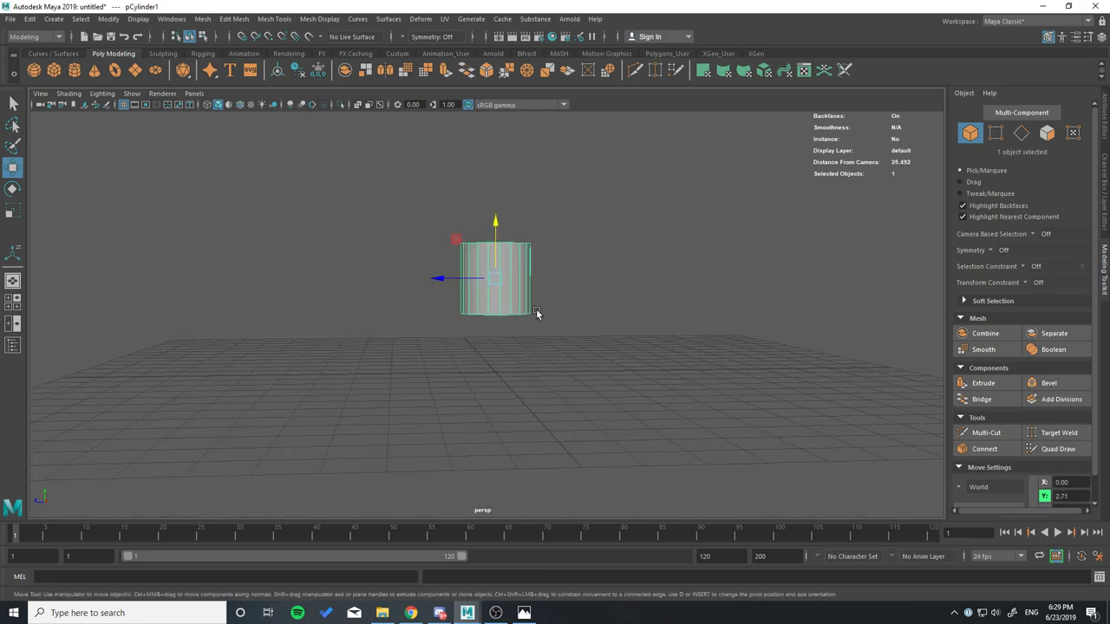
# Move the pivot to the cylinder's base and scale it to 2.33 in Y and 1.58 in X.
pyautogui.press('d')
pyautogui.moveTo(503, 230); pyautogui.dragTo(504, 375)
pyautogui.press('d')
pyautogui.press('r')
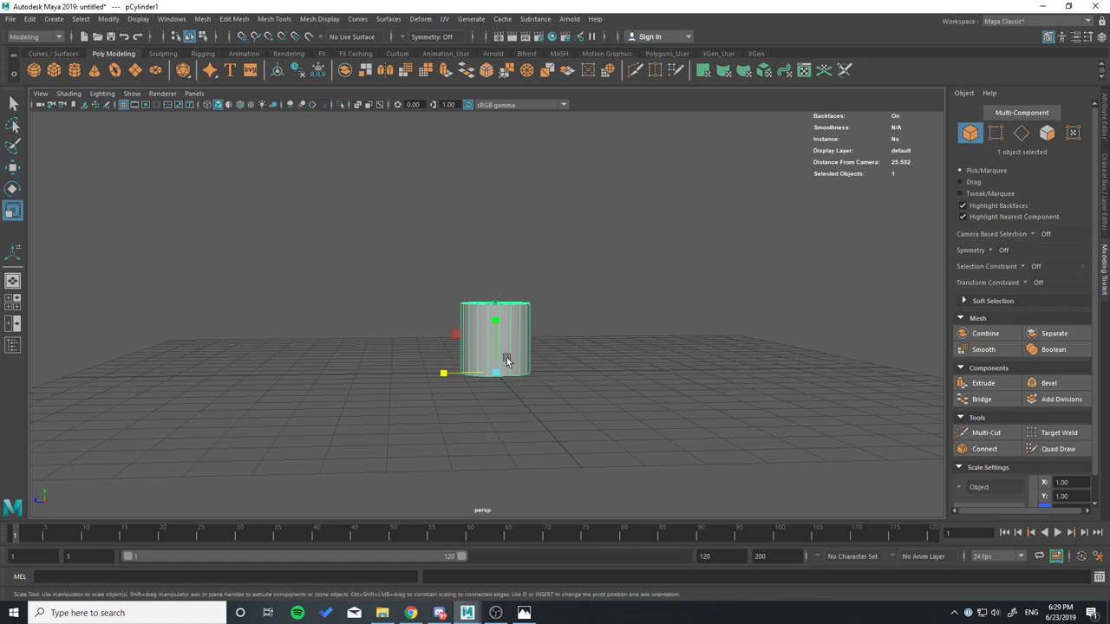
pyautogui.moveTo(498, 336); pyautogui.dragTo(495, 216)
pyautogui.moveTo(516, 352)
pyautogui.keyDown('alt'); pyautogui.mouseDown()
pyautogui.moveTo(518, 372)
pyautogui.moveTo(489, 334)
pyautogui.moveTo(491, 347)
pyautogui.mouseUp(); pyautogui.keyUp('alt')
pyautogui.moveTo(446, 389)
pyautogui.keyDown('alt'); pyautogui.mouseDown()
pyautogui.moveTo(481, 445)
pyautogui.moveTo(441, 433)
pyautogui.mouseUp(); pyautogui.keyUp('alt')
pyautogui.moveTo(508, 460)
pyautogui.mouseDown()
pyautogui.moveTo(442, 428)
pyautogui.moveTo(534, 443)
pyautogui.moveTo(526, 436)
pyautogui.mouseUp()
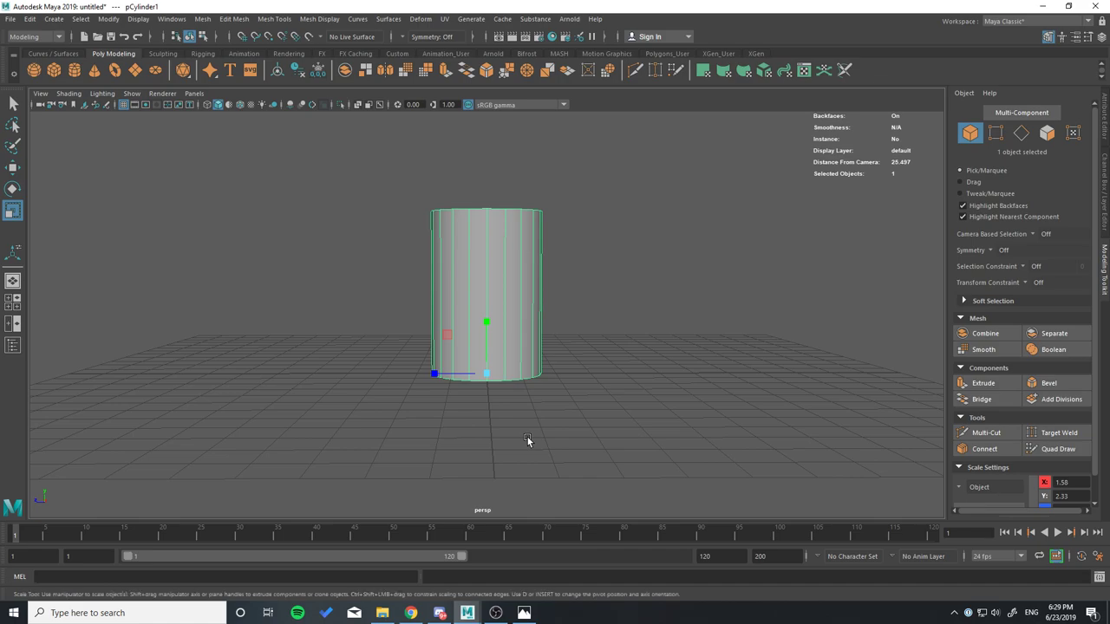
pyautogui.click(1019, 133)
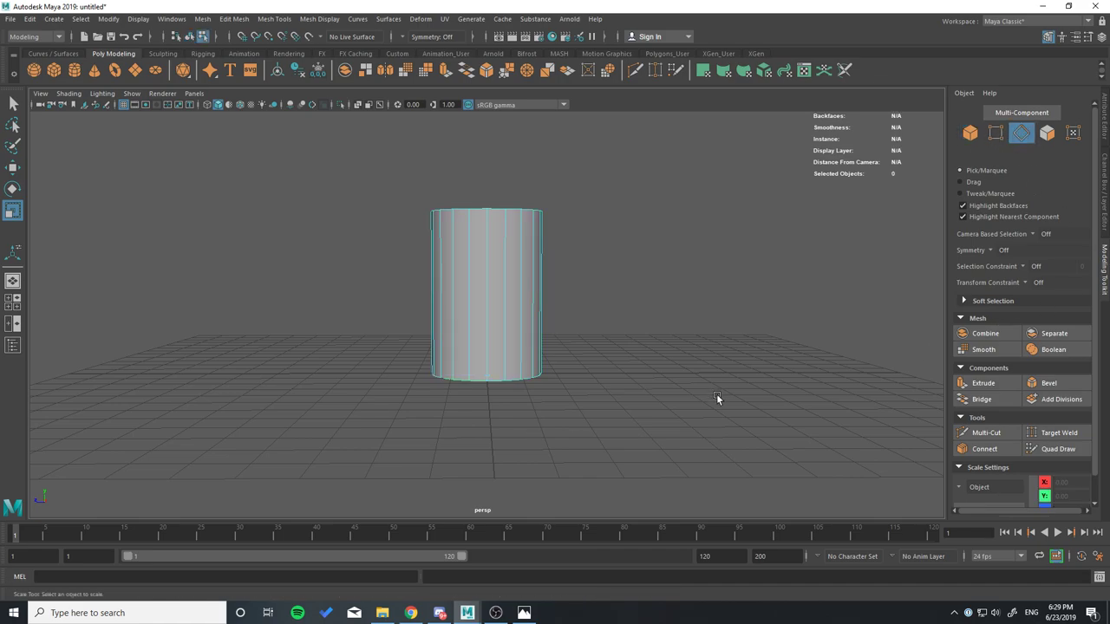
# Insert a new edge loop near the cylinder's bottom with Multi-Cut.
pyautogui.click(985, 432)
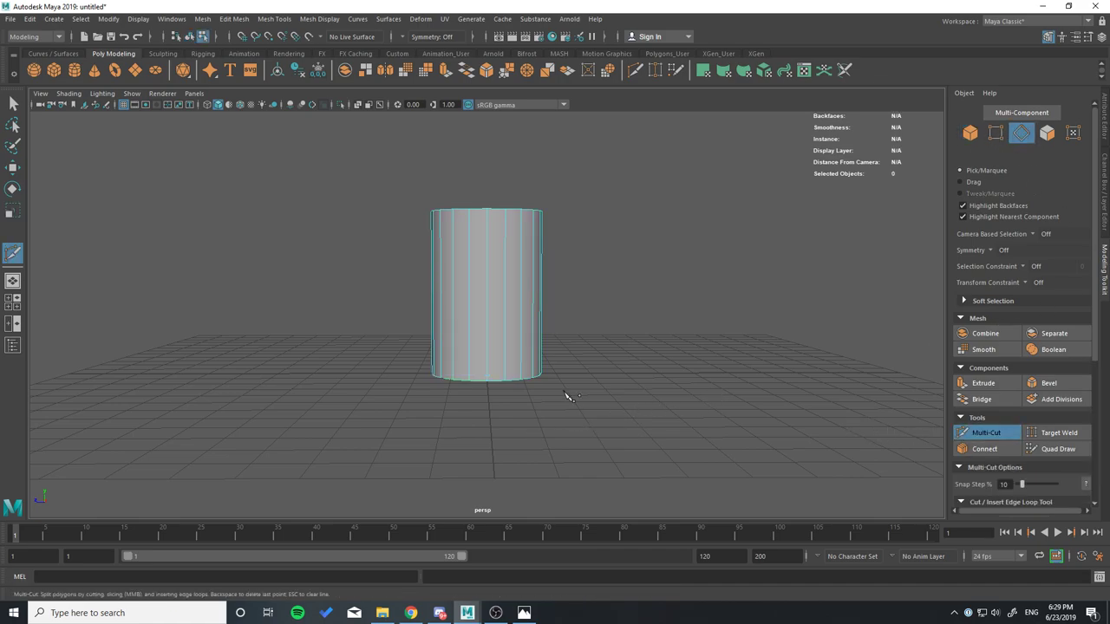
pyautogui.keyDown('ctrl'); pyautogui.click(509, 348); pyautogui.keyUp('ctrl')
pyautogui.scroll(3, 535, 418)
pyautogui.press('w')
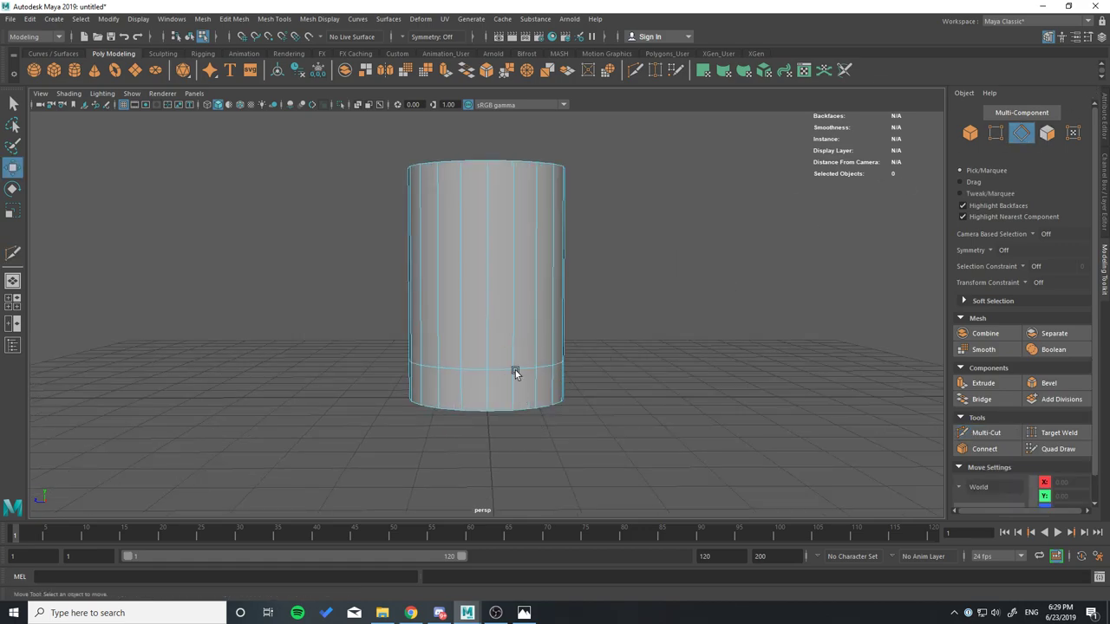
pyautogui.doubleClick(500, 368)
pyautogui.scroll(3, 507, 391)
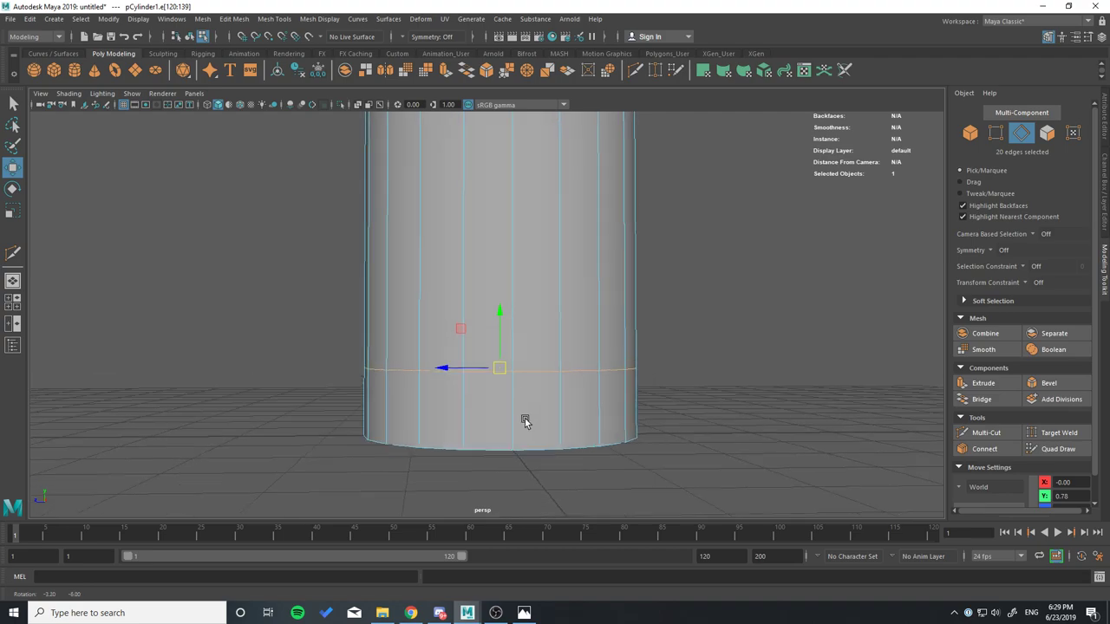
# Scale the bottom edge loop inward in X/Z to taper the base.
pyautogui.doubleClick(535, 449)
pyautogui.press('e')
pyautogui.press('r')
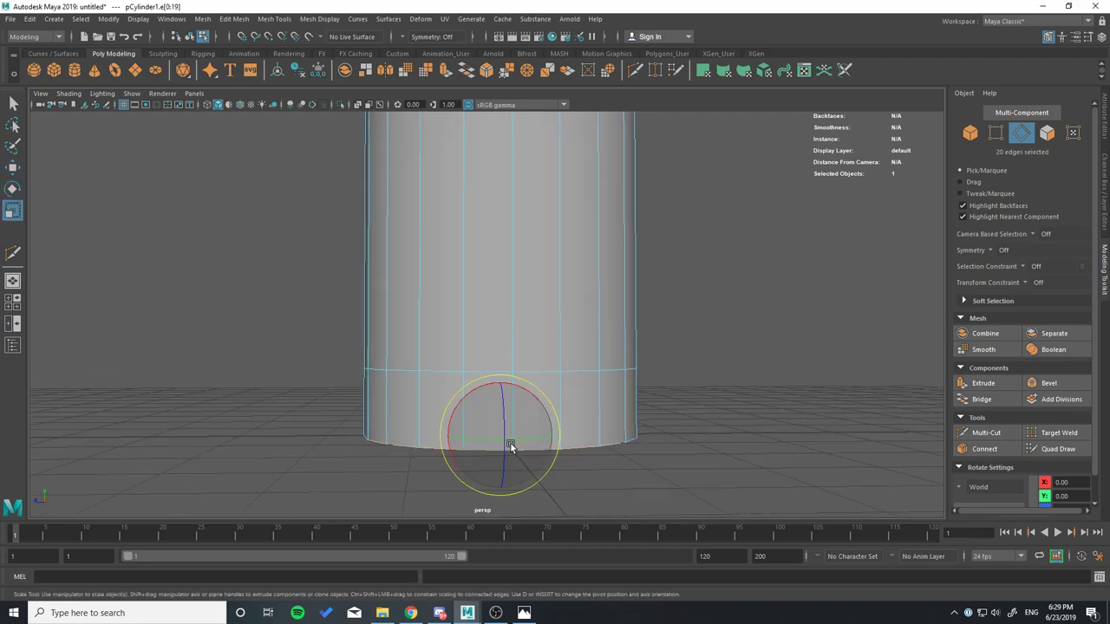
pyautogui.moveTo(486, 453)
pyautogui.keyDown('alt'); pyautogui.mouseDown()
pyautogui.moveTo(501, 437)
pyautogui.moveTo(483, 153)
pyautogui.mouseUp(); pyautogui.keyUp('alt')
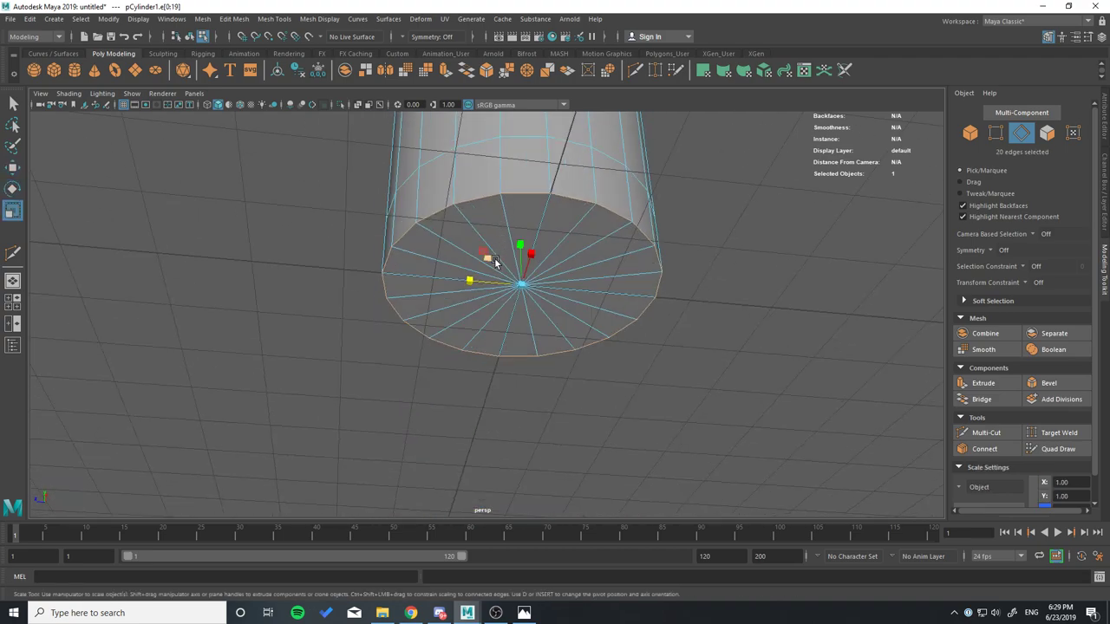
pyautogui.moveTo(491, 259)
pyautogui.mouseDown()
pyautogui.moveTo(513, 270)
pyautogui.moveTo(508, 337)
pyautogui.mouseUp()
pyautogui.press('w')
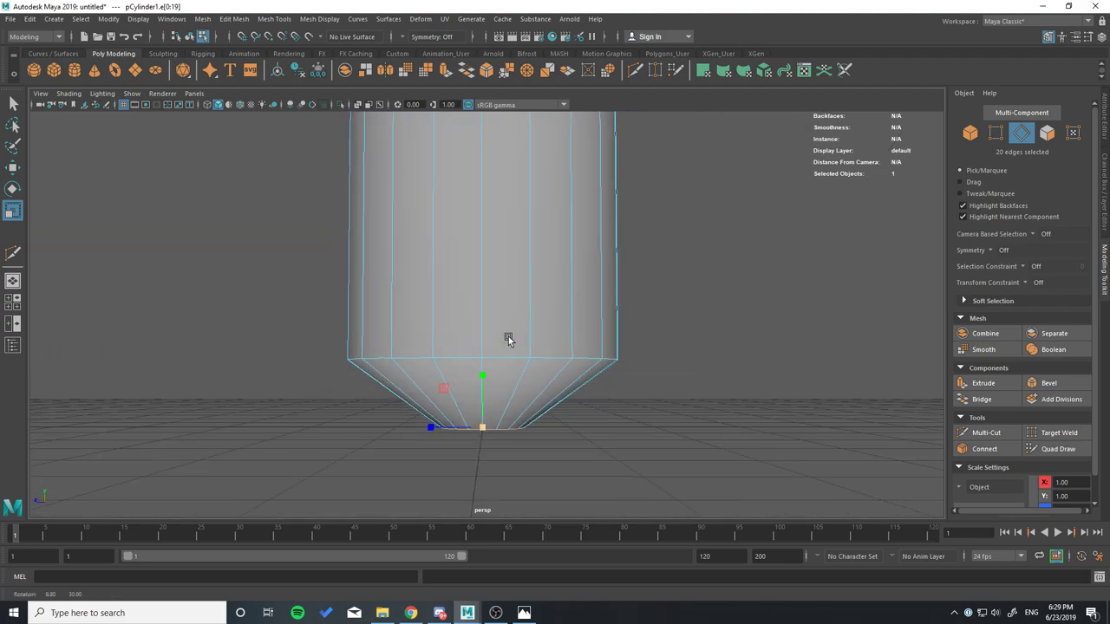
pyautogui.click(985, 432)
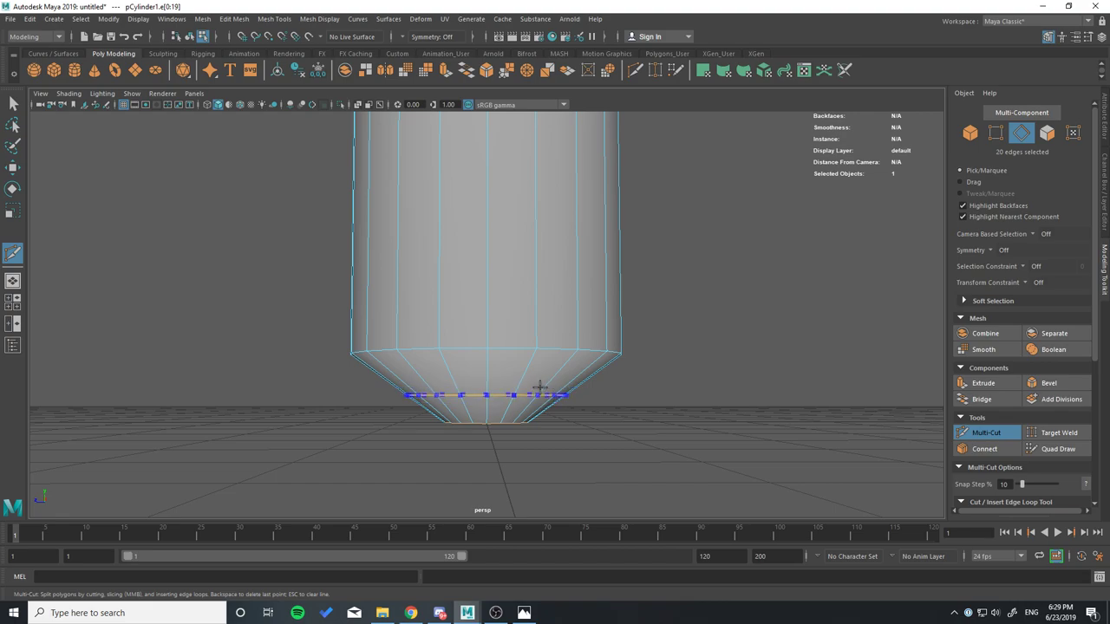
# Add a loop across the tapered bottom, scale it outward to 1.188, and bevel it.
pyautogui.keyDown('ctrl'); pyautogui.click(540, 388); pyautogui.keyUp('ctrl')
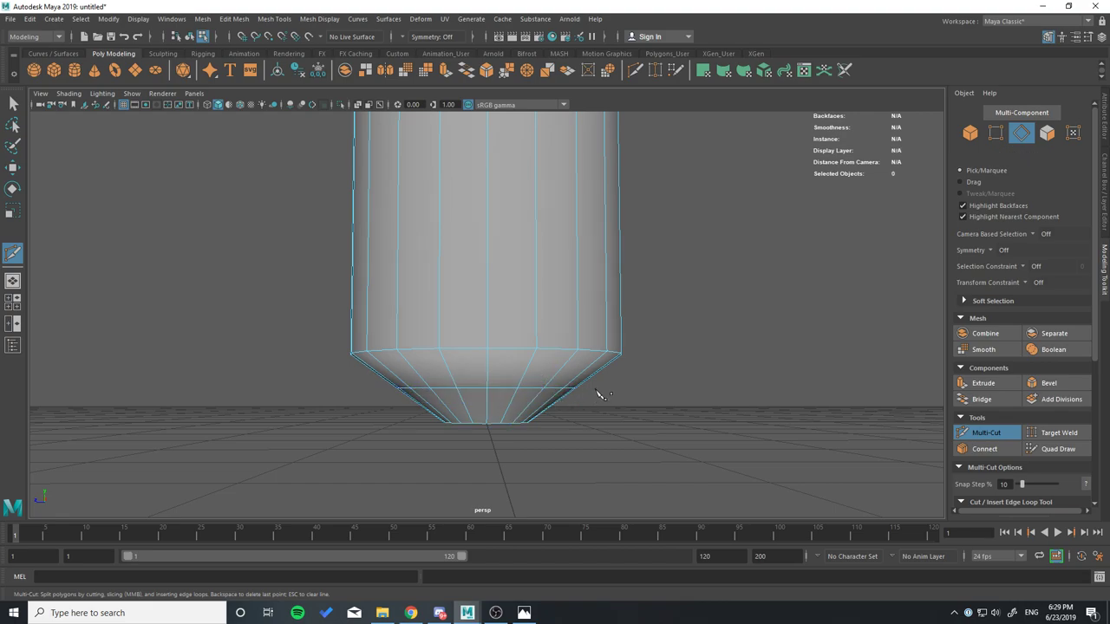
pyautogui.press('w')
pyautogui.click(503, 388)
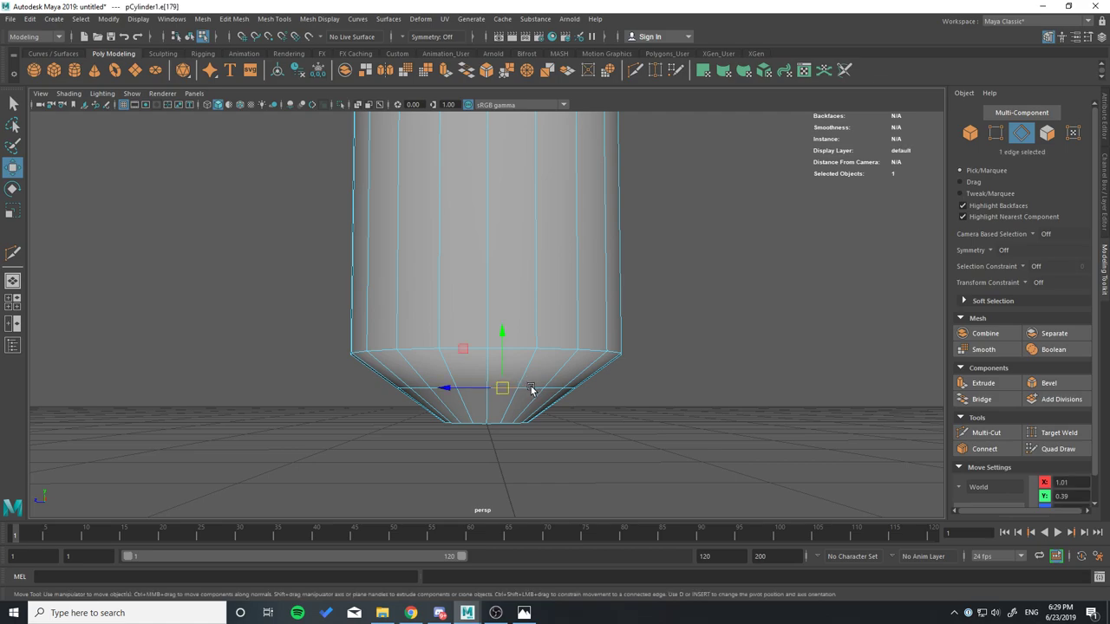
pyautogui.doubleClick(531, 386)
pyautogui.press('r')
pyautogui.keyDown('alt'); pyautogui.moveTo(499, 420); pyautogui.dragTo(483, 339); pyautogui.keyUp('alt')
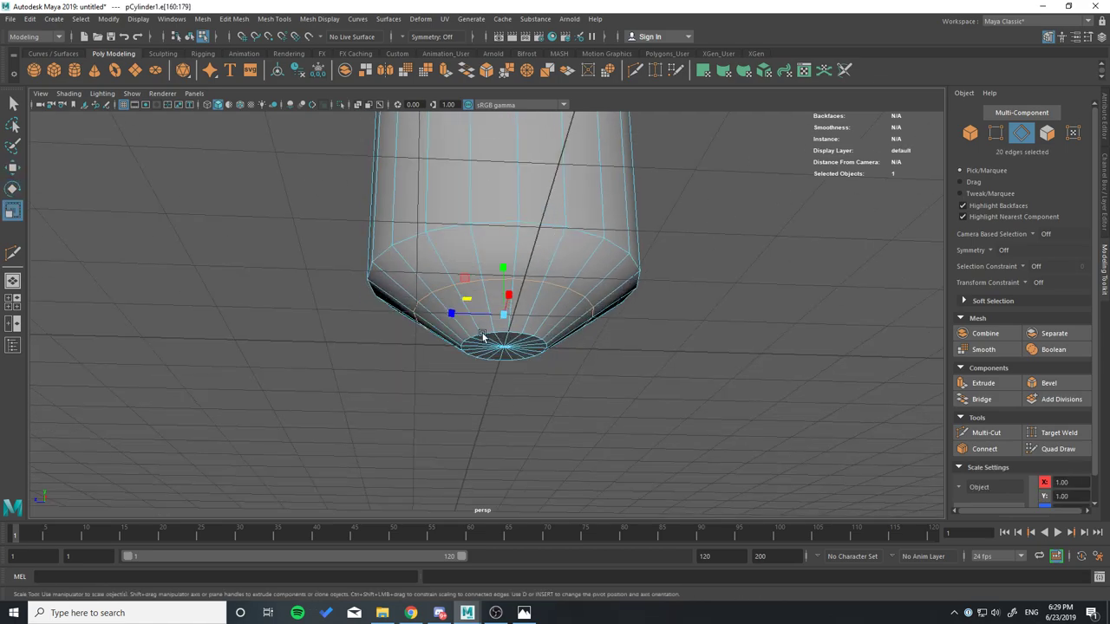
pyautogui.moveTo(466, 299); pyautogui.dragTo(461, 298)
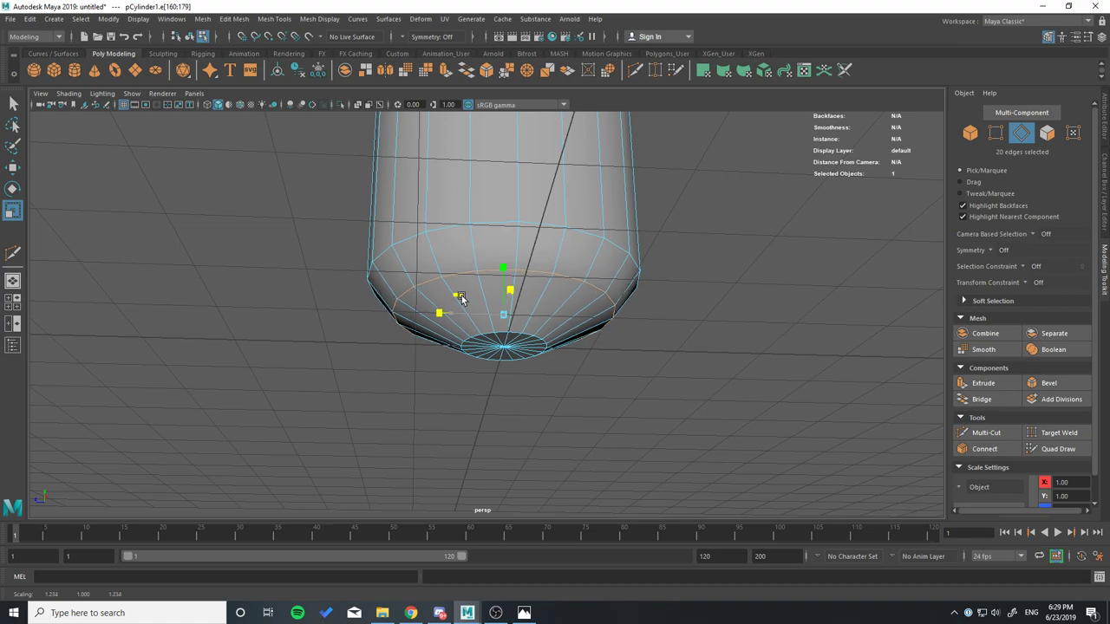
pyautogui.press('w')
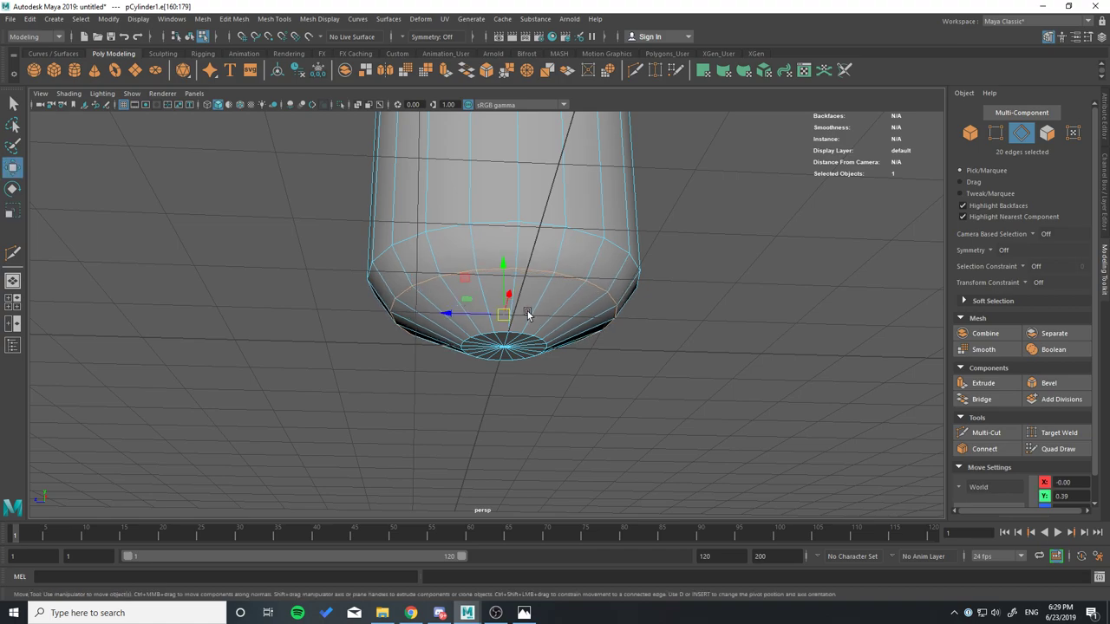
pyautogui.hotkey('ctrl', 'b')
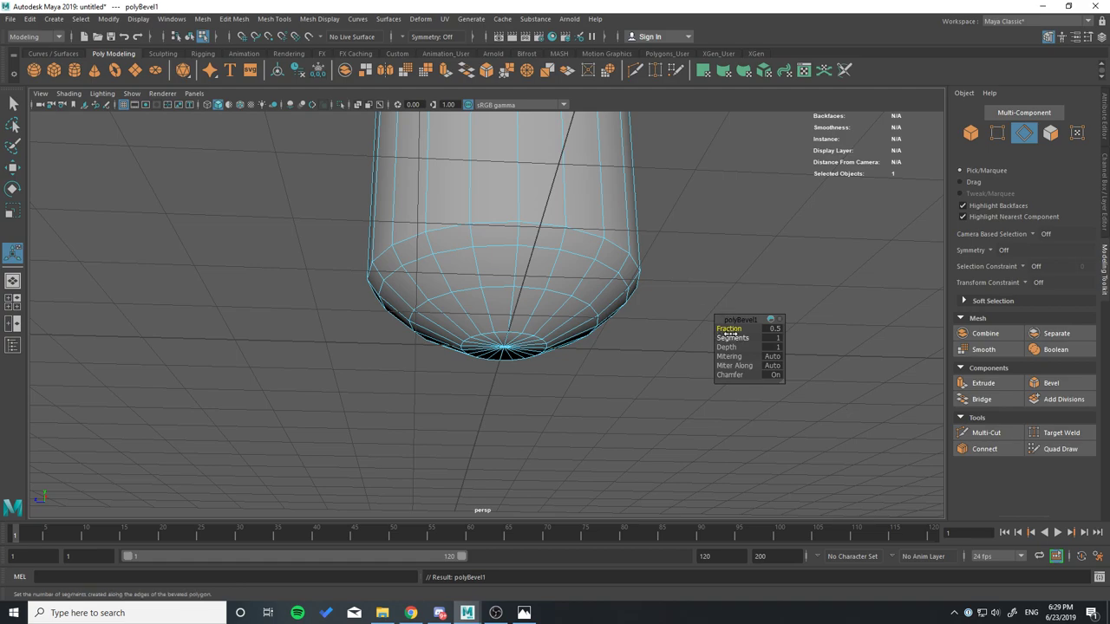
# Set the polyBevel1 fraction to 0.7 with 2 segments, then reselect the whole cylinder.
pyautogui.click(731, 337)
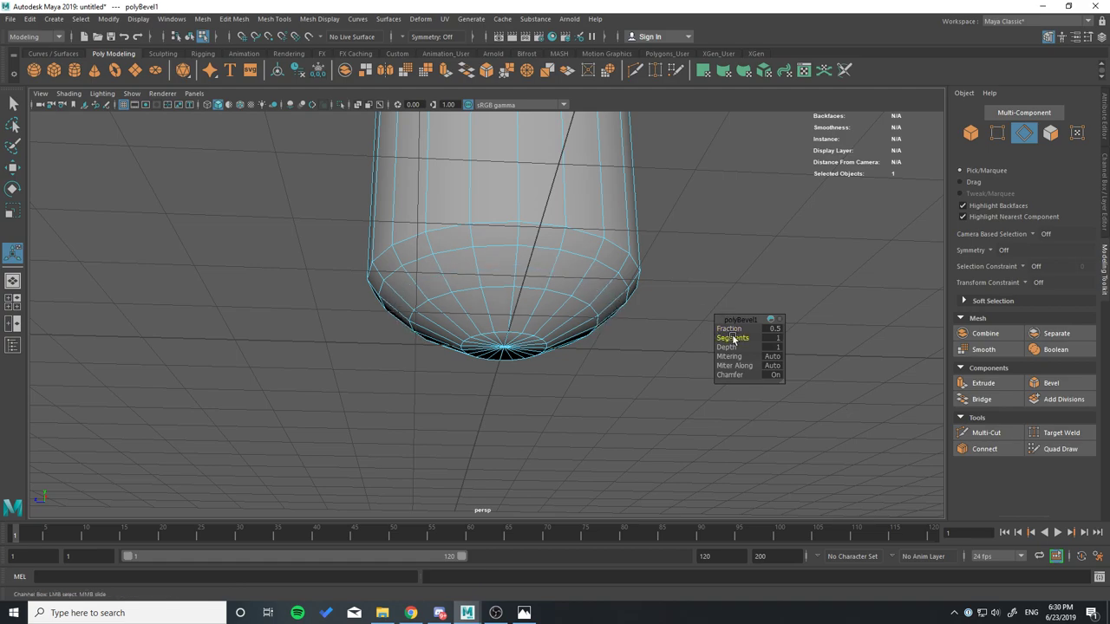
pyautogui.click(729, 329)
pyautogui.moveTo(728, 329)
pyautogui.mouseDown(button='middle')
pyautogui.moveTo(738, 325)
pyautogui.moveTo(739, 338)
pyautogui.mouseUp(button='middle')
pyautogui.click(731, 337)
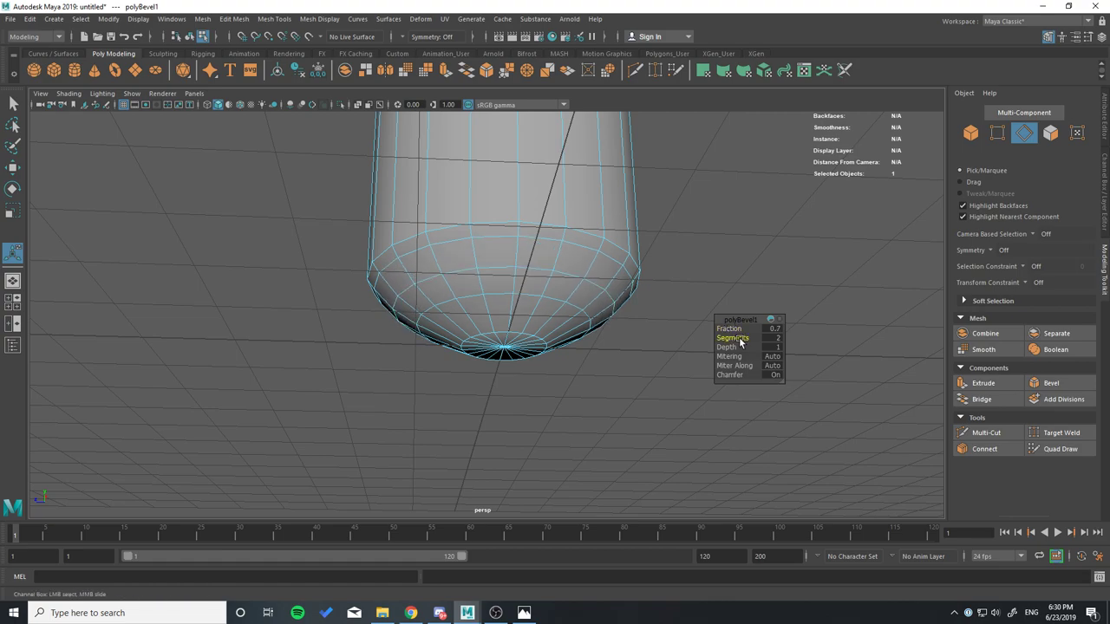
pyautogui.keyDown('alt'); pyautogui.moveTo(739, 342); pyautogui.dragTo(657, 387); pyautogui.keyUp('alt')
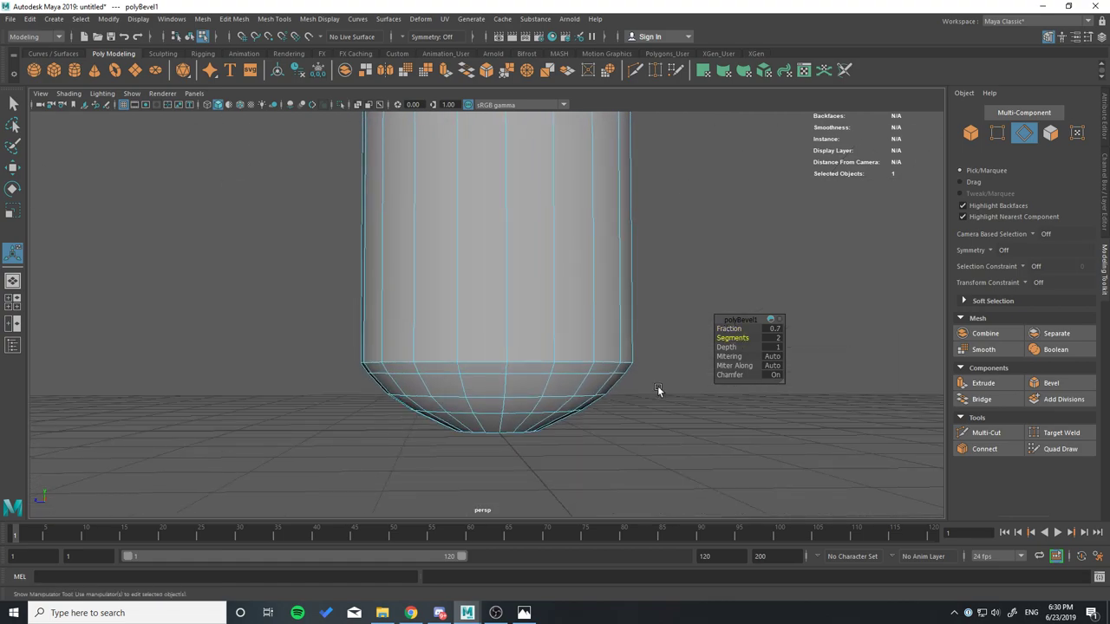
pyautogui.press('e')
pyautogui.click(970, 133)
pyautogui.scroll(-3, 574, 259)
# Shorten the cylinder vertically, then pull its top vertex ring upward.
pyautogui.press('r')
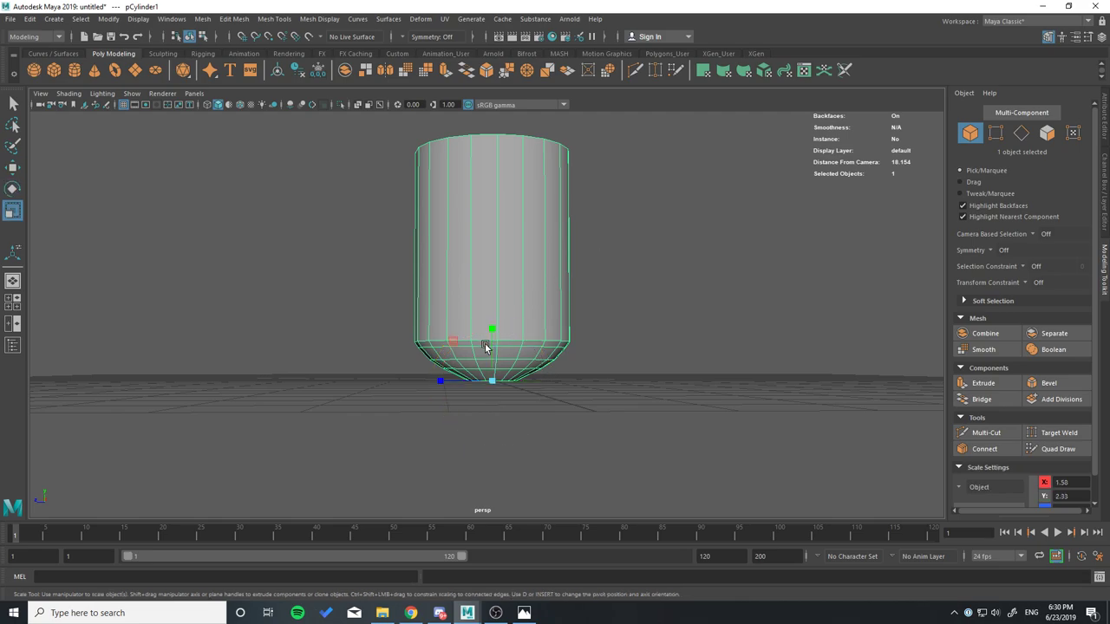
pyautogui.moveTo(492, 330); pyautogui.dragTo(491, 356)
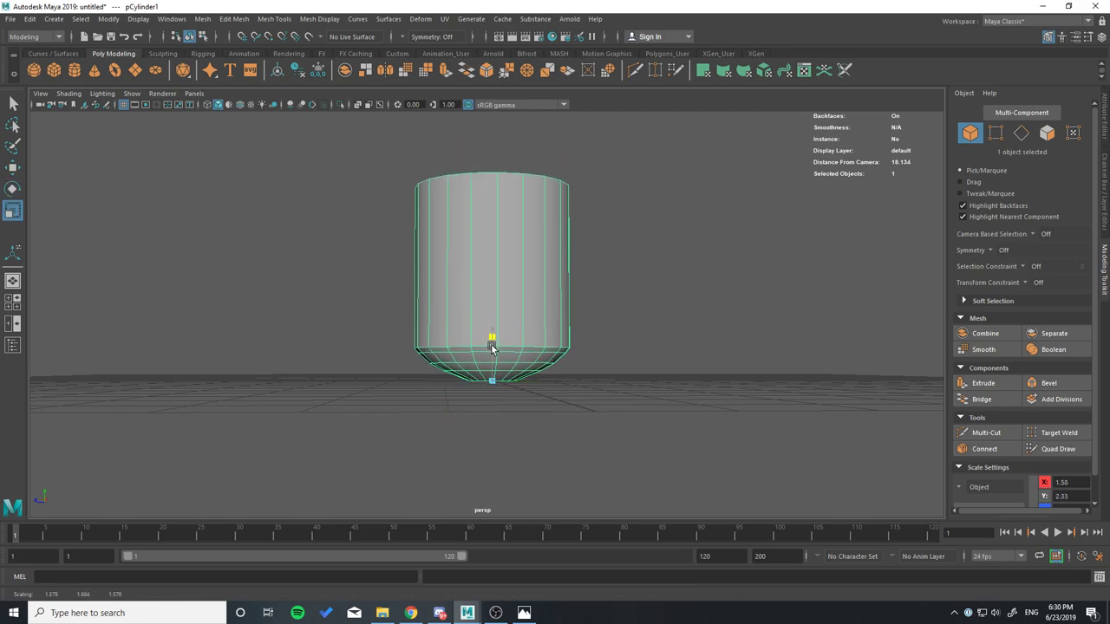
pyautogui.click(995, 133)
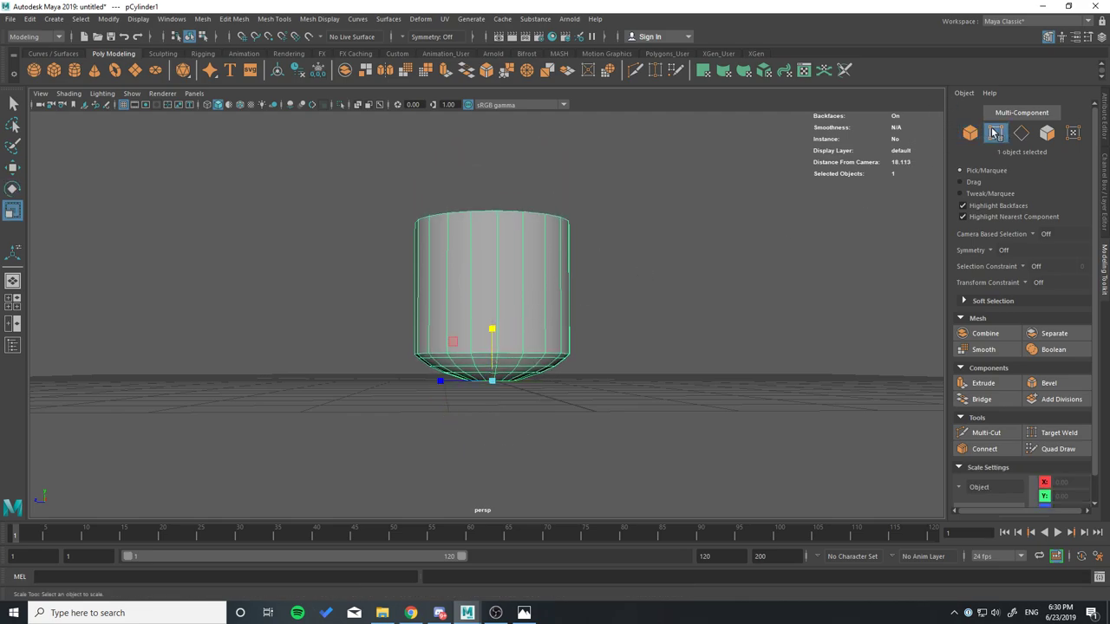
pyautogui.moveTo(657, 148); pyautogui.dragTo(386, 231)
pyautogui.press('w')
pyautogui.moveTo(492, 200); pyautogui.dragTo(492, 158)
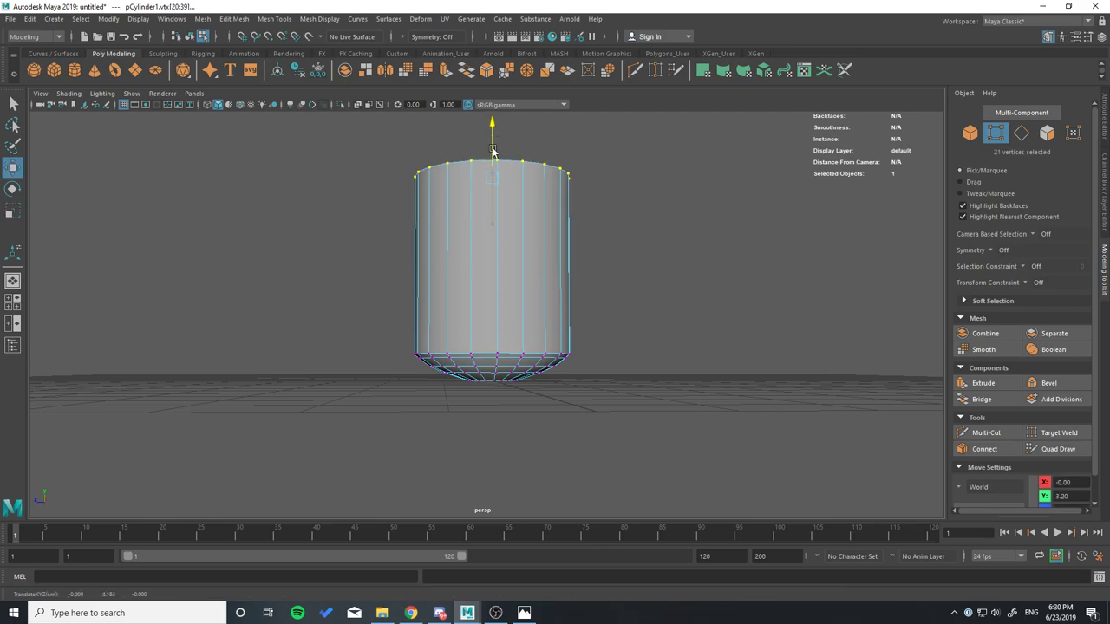
pyautogui.scroll(3, 488, 382)
pyautogui.keyDown('alt'); pyautogui.moveTo(538, 372); pyautogui.dragTo(850, 251); pyautogui.keyUp('alt')
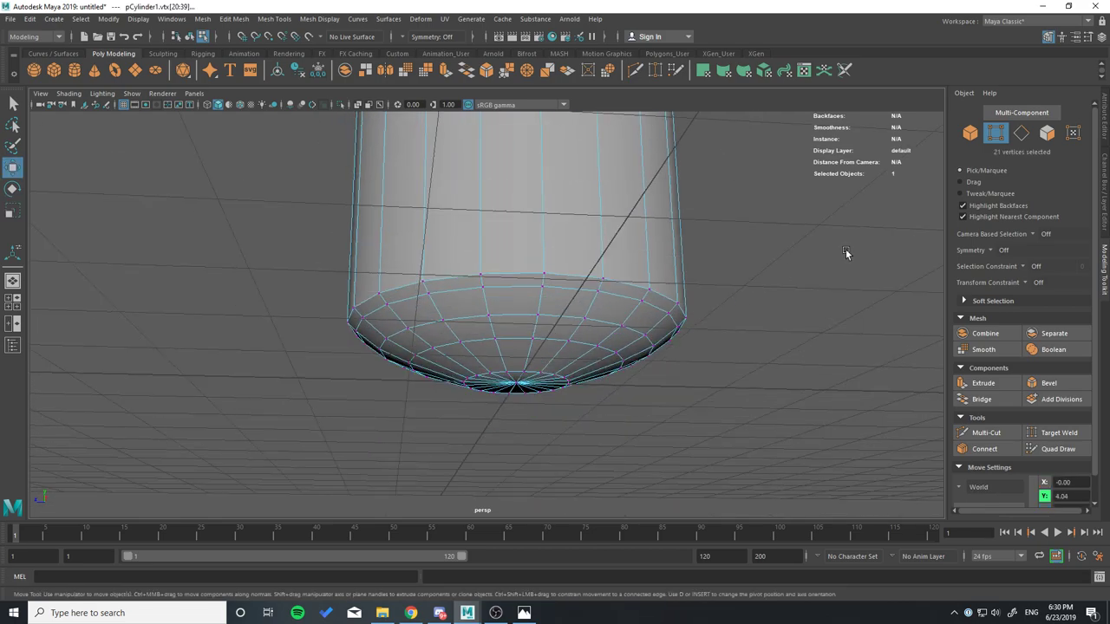
# Bevel the edge loop above the rounded bottom at fraction 0.5 with 2 segments.
pyautogui.click(1022, 134)
pyautogui.click(1021, 134)
pyautogui.click(564, 276)
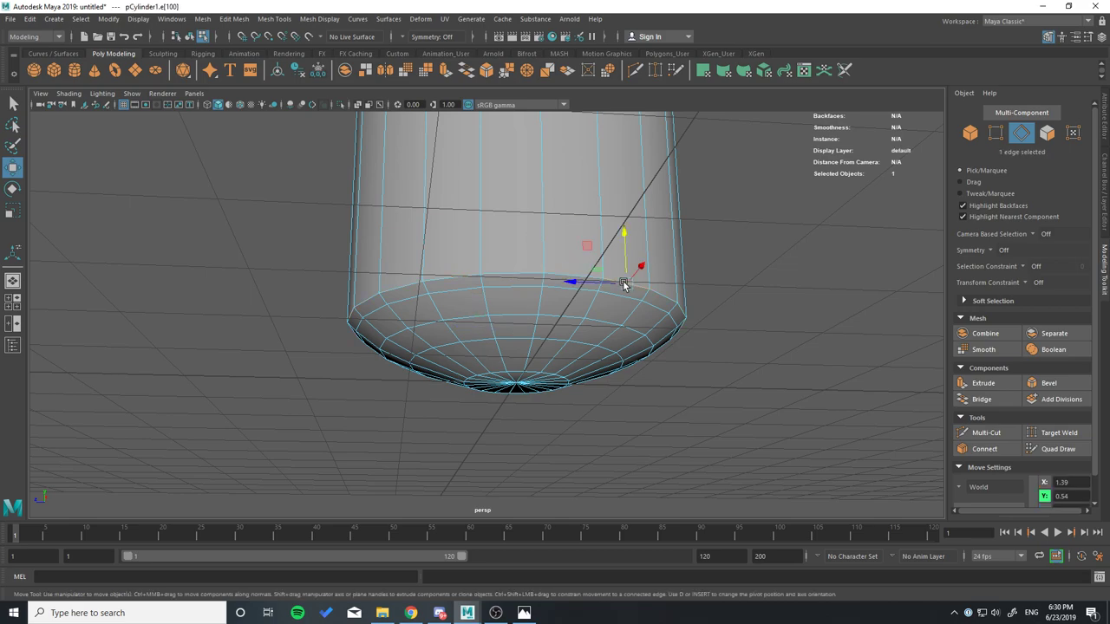
pyautogui.doubleClick(624, 282)
pyautogui.hotkey('ctrl', 'b')
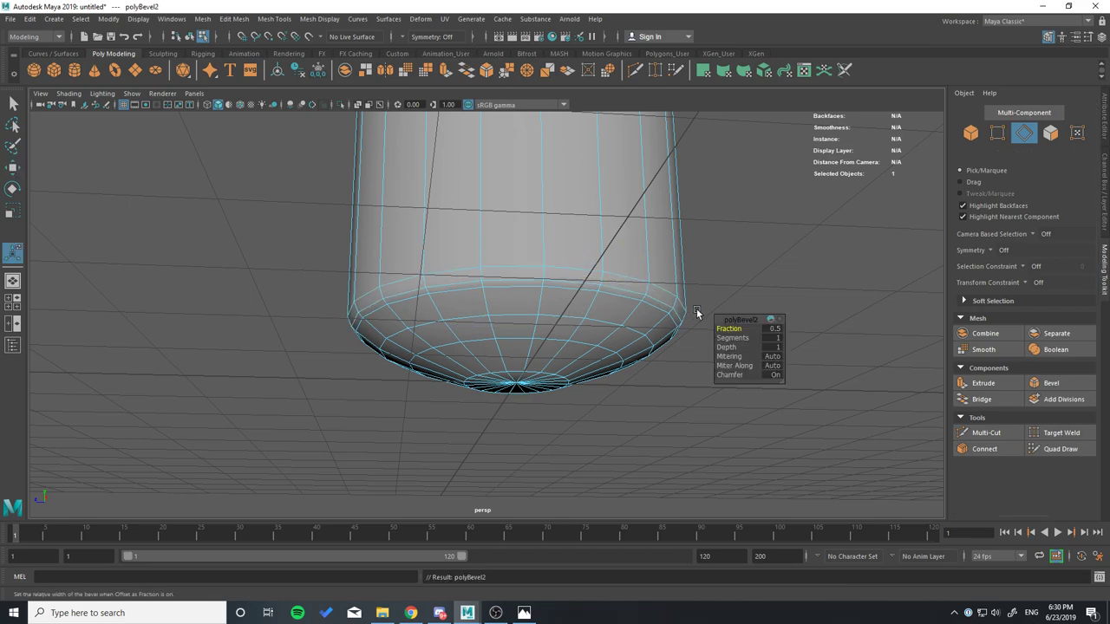
pyautogui.moveTo(733, 338); pyautogui.dragTo(744, 337)
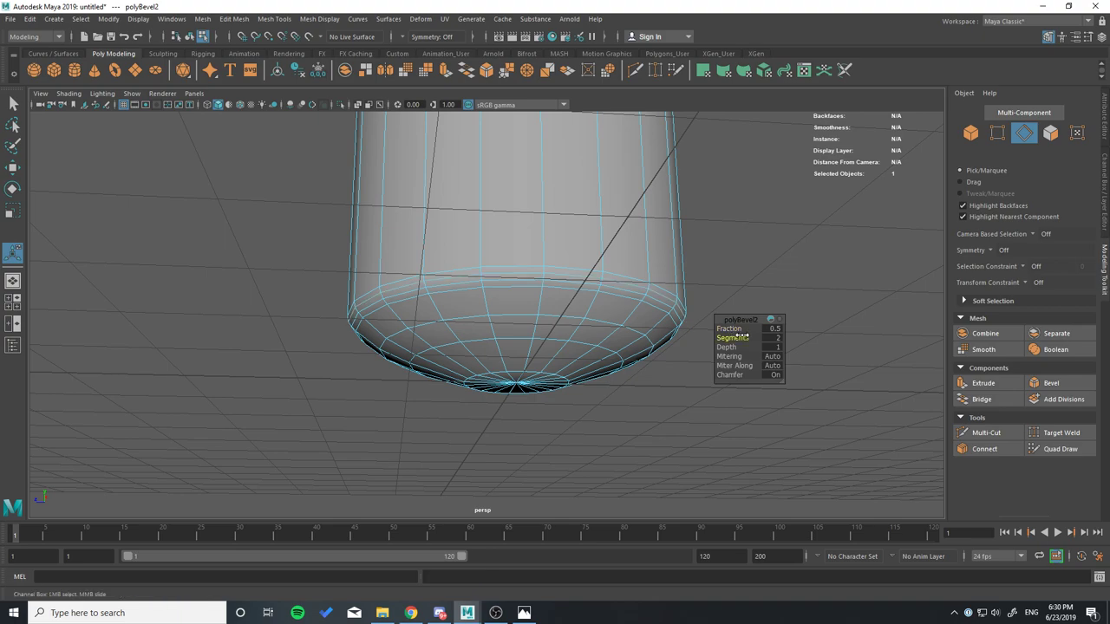
pyautogui.press('w')
pyautogui.scroll(-3, 654, 386)
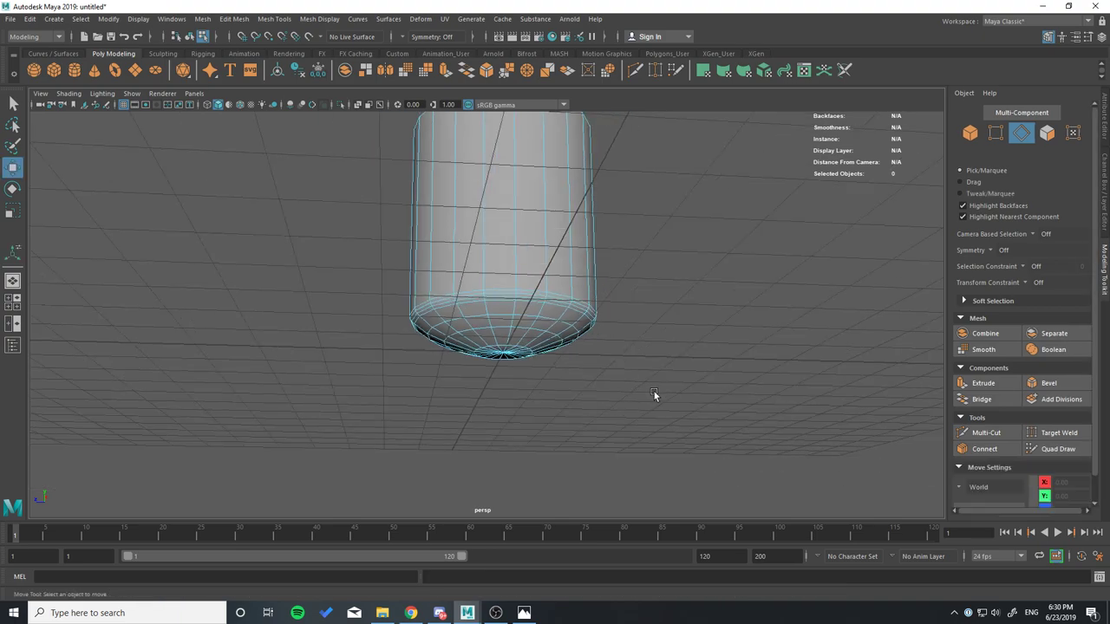
pyautogui.keyDown('alt'); pyautogui.moveTo(654, 391); pyautogui.dragTo(623, 424); pyautogui.keyUp('alt')
# Scale the top ring of 21 vertices inward and raise it to about 4.38 in Y.
pyautogui.click(995, 132)
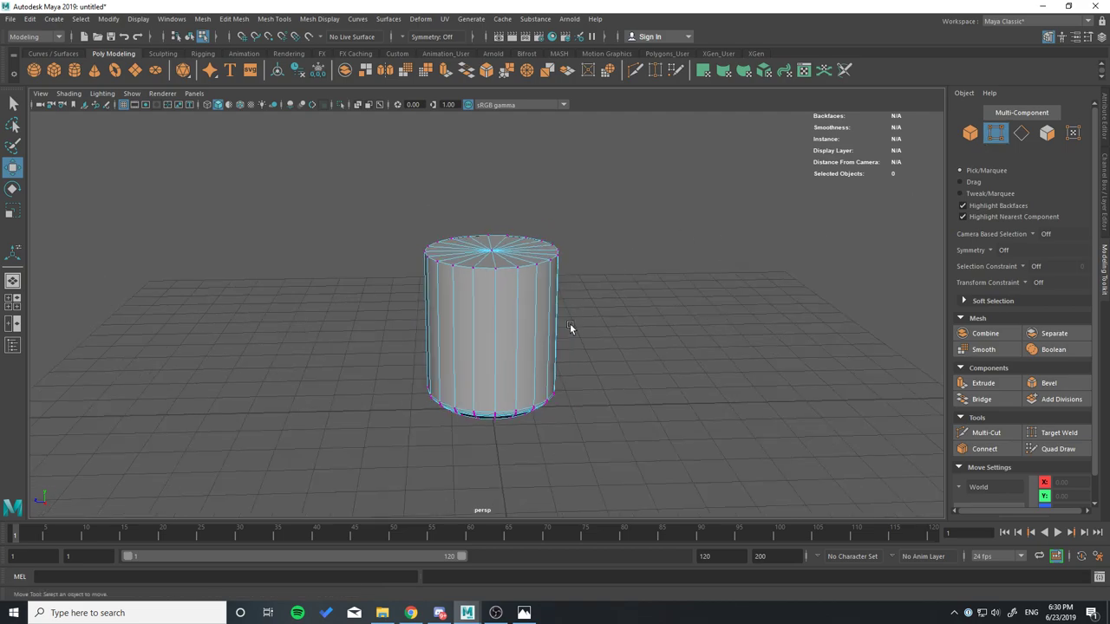
pyautogui.keyDown('alt'); pyautogui.moveTo(569, 323); pyautogui.dragTo(597, 240); pyautogui.keyUp('alt')
pyautogui.moveTo(616, 156); pyautogui.dragTo(340, 251)
pyautogui.press('r')
pyautogui.moveTo(472, 266)
pyautogui.keyDown('alt'); pyautogui.mouseDown()
pyautogui.moveTo(488, 308)
pyautogui.moveTo(450, 304)
pyautogui.moveTo(469, 297)
pyautogui.mouseUp(); pyautogui.keyUp('alt')
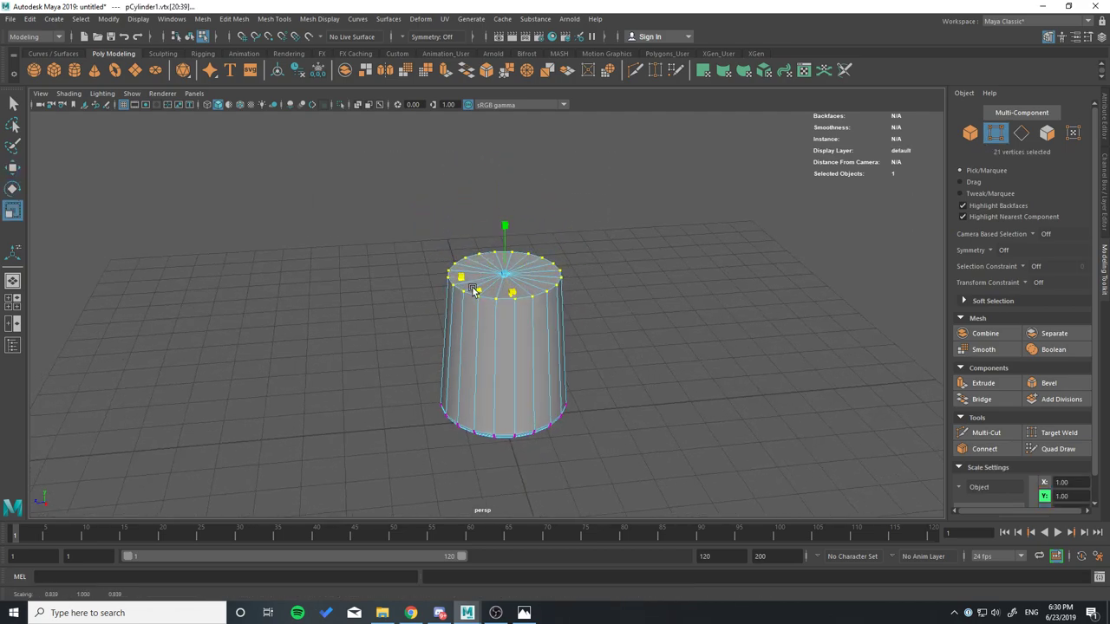
pyautogui.press('w')
pyautogui.moveTo(506, 250)
pyautogui.mouseDown()
pyautogui.moveTo(506, 234)
pyautogui.moveTo(512, 272)
pyautogui.moveTo(508, 254)
pyautogui.mouseUp()
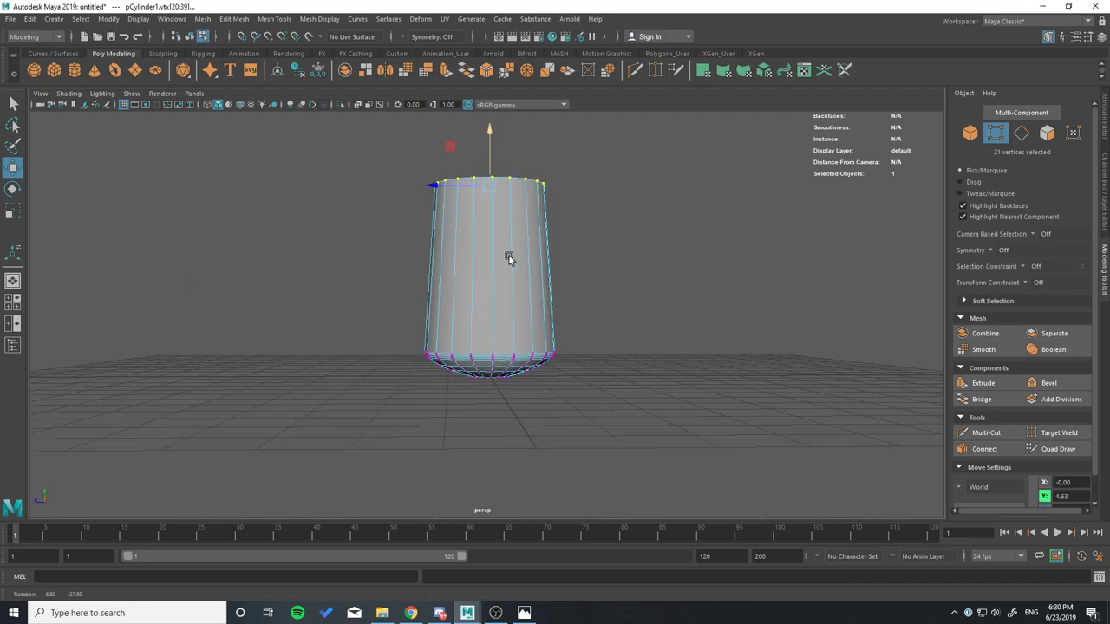
pyautogui.moveTo(495, 168); pyautogui.dragTo(492, 183)
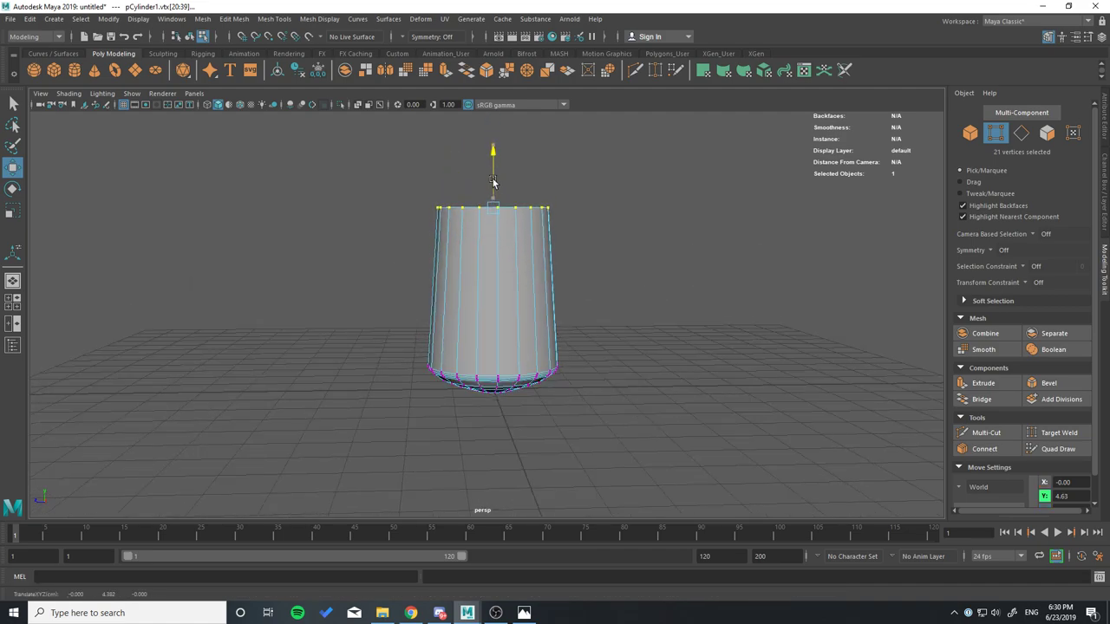
pyautogui.keyDown('alt'); pyautogui.moveTo(561, 197); pyautogui.dragTo(571, 231); pyautogui.keyUp('alt')
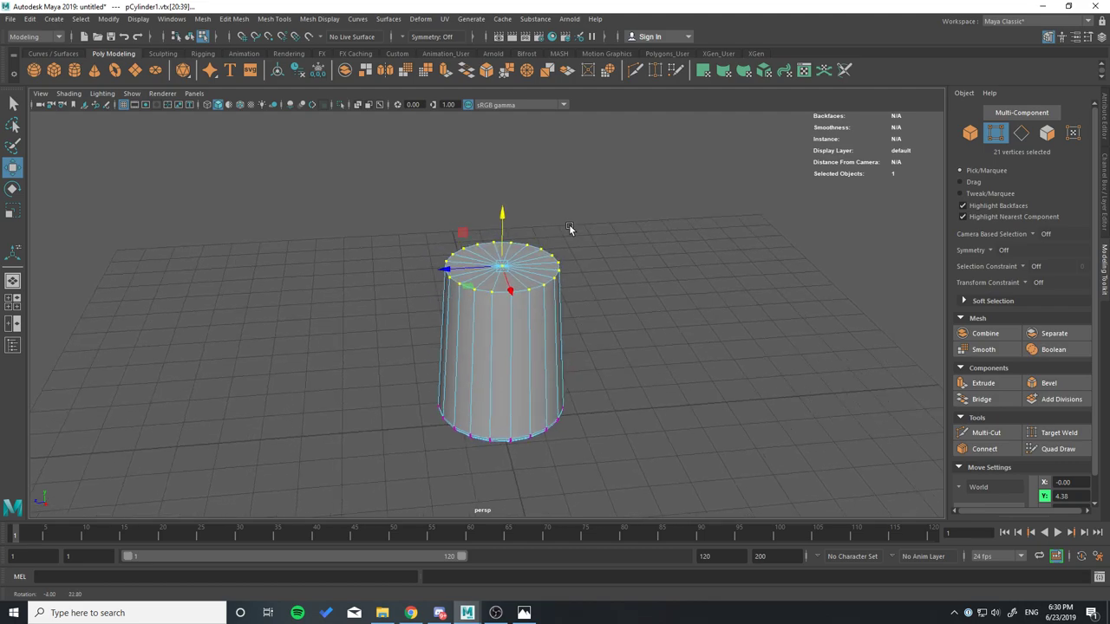
pyautogui.click(1046, 133)
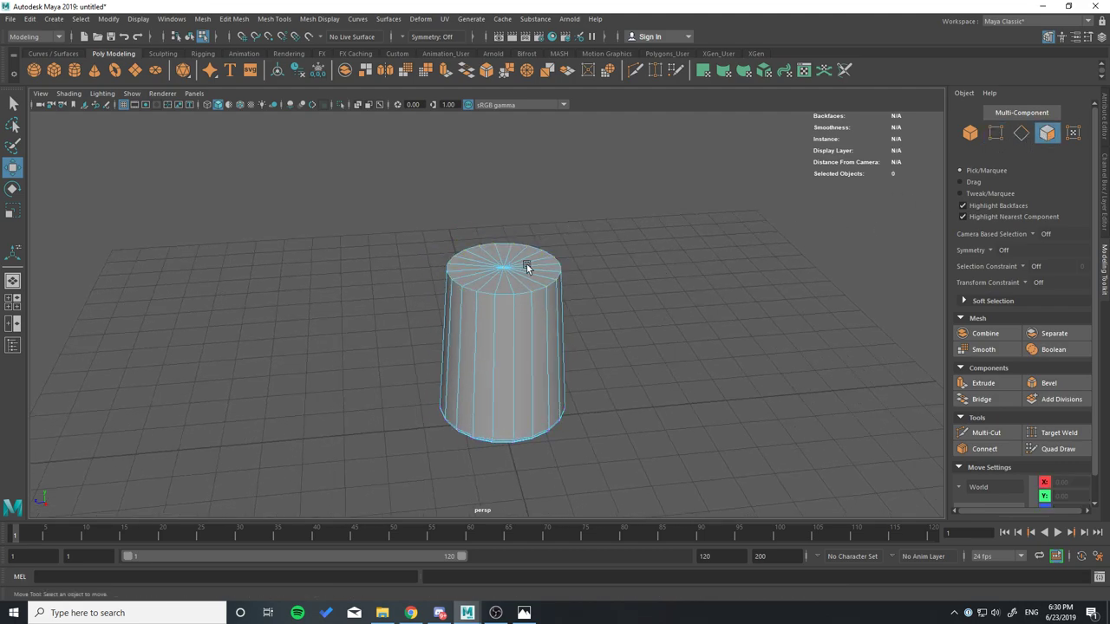
# Extrude the 20 top faces upward with a 0.1 offset, settling them near 4.51 Y.
pyautogui.moveTo(521, 267); pyautogui.dragTo(518, 270)
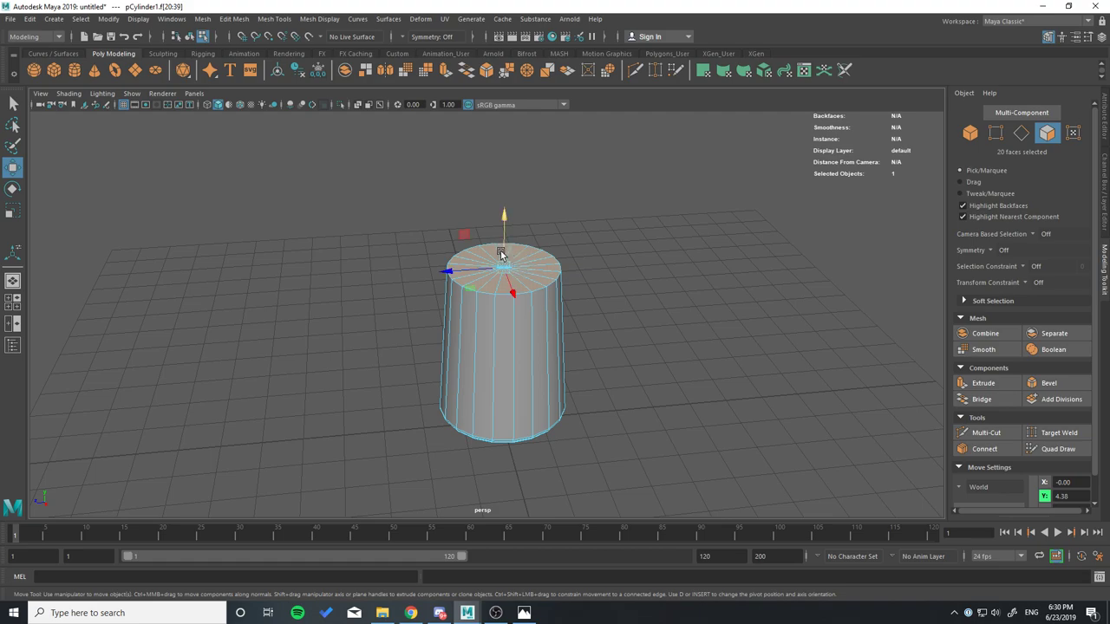
pyautogui.hotkey('ctrl', 'e')
pyautogui.moveTo(525, 250); pyautogui.dragTo(562, 287)
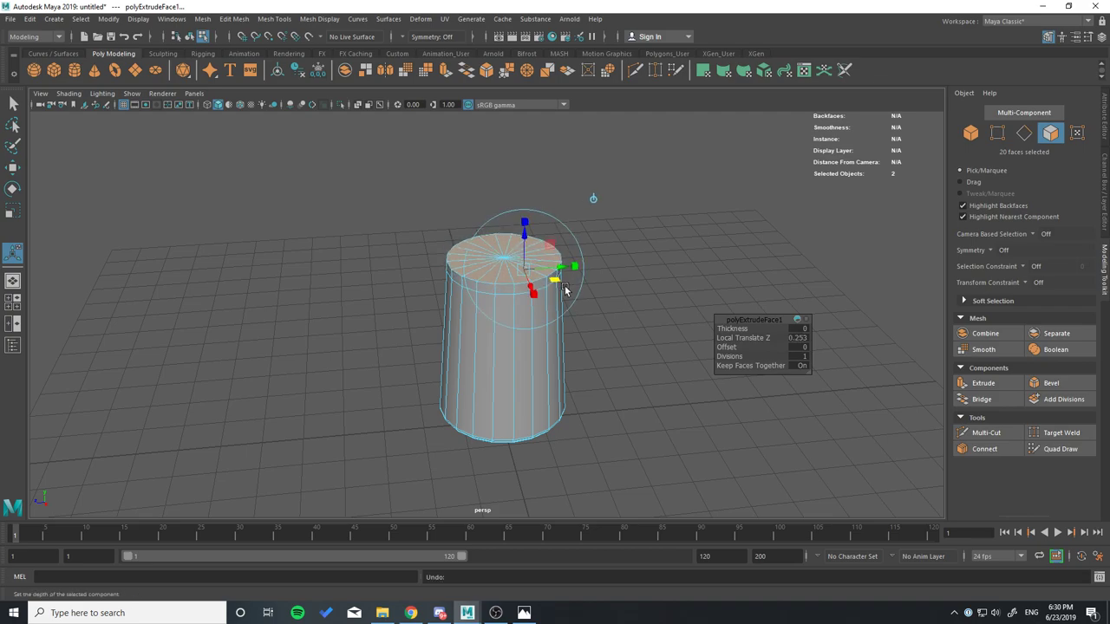
pyautogui.click(728, 347)
pyautogui.moveTo(729, 347); pyautogui.dragTo(733, 347, button='middle')
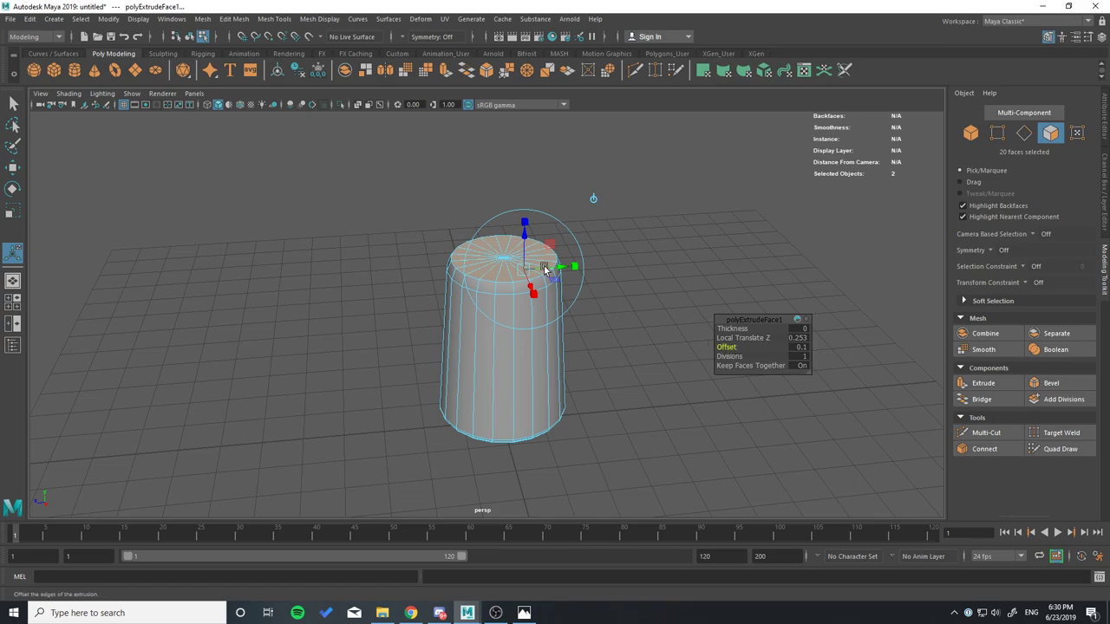
pyautogui.press('w')
pyautogui.moveTo(504, 226); pyautogui.dragTo(505, 233)
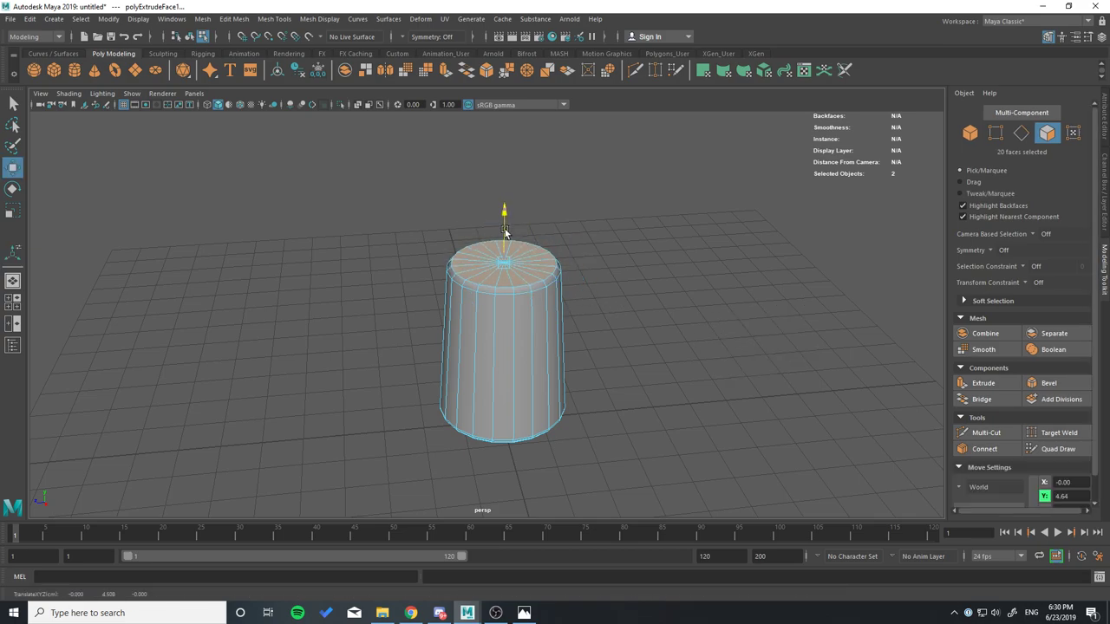
# Clear the selection and reselect all faces of the top cap.
pyautogui.scroll(2, 506, 232)
pyautogui.scroll(2, 510, 236)
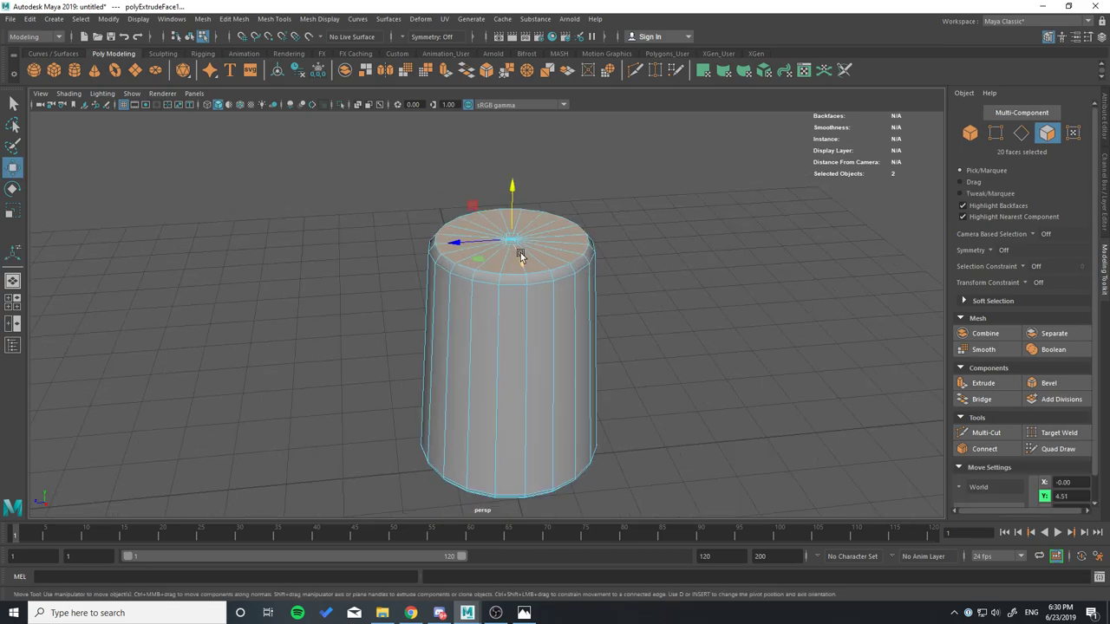
pyautogui.click(652, 262)
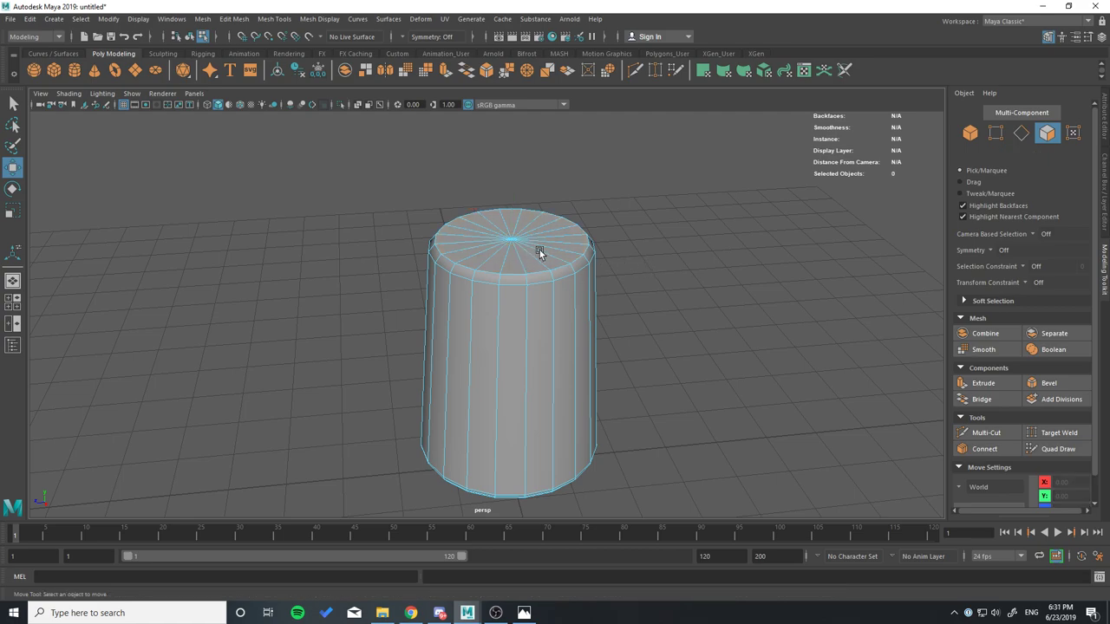
pyautogui.keyDown('alt'); pyautogui.moveTo(539, 249); pyautogui.dragTo(584, 316); pyautogui.keyUp('alt')
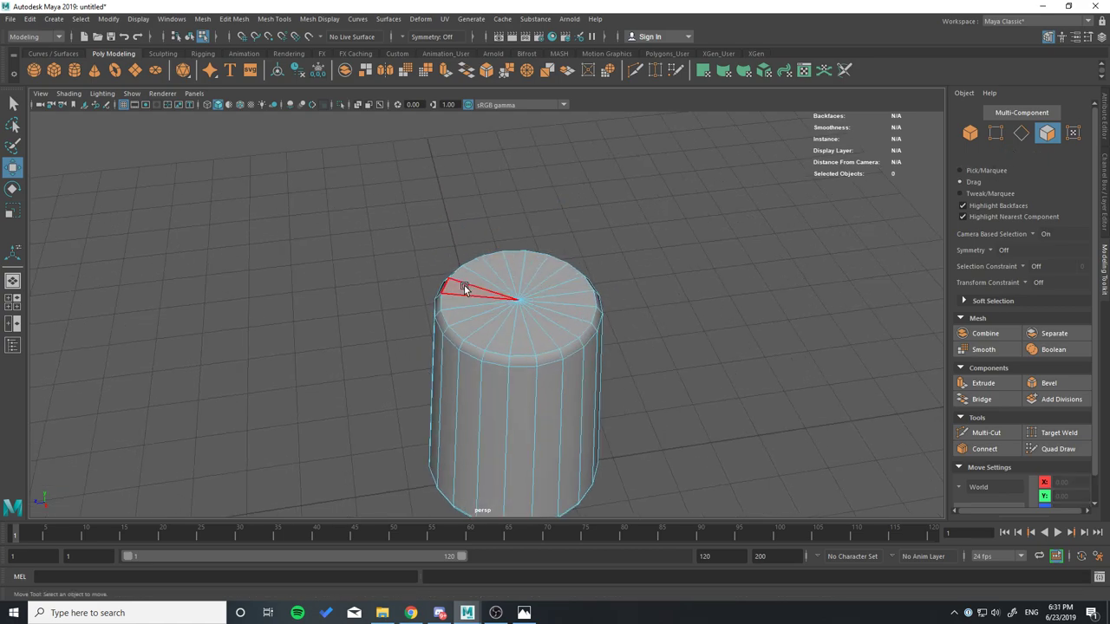
pyautogui.moveTo(477, 291)
pyautogui.mouseDown()
pyautogui.moveTo(563, 306)
pyautogui.moveTo(468, 294)
pyautogui.moveTo(523, 341)
pyautogui.mouseUp()
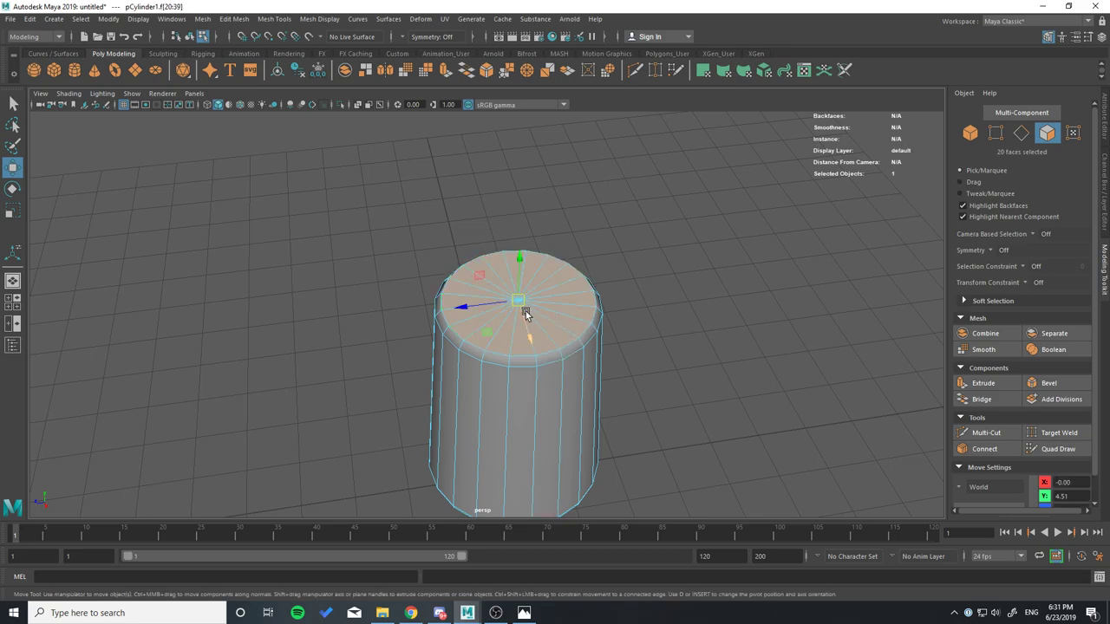
# Extrude the top cap again with a 0.14 inset, then extrude the inner faces once more.
pyautogui.hotkey('ctrl', 'e')
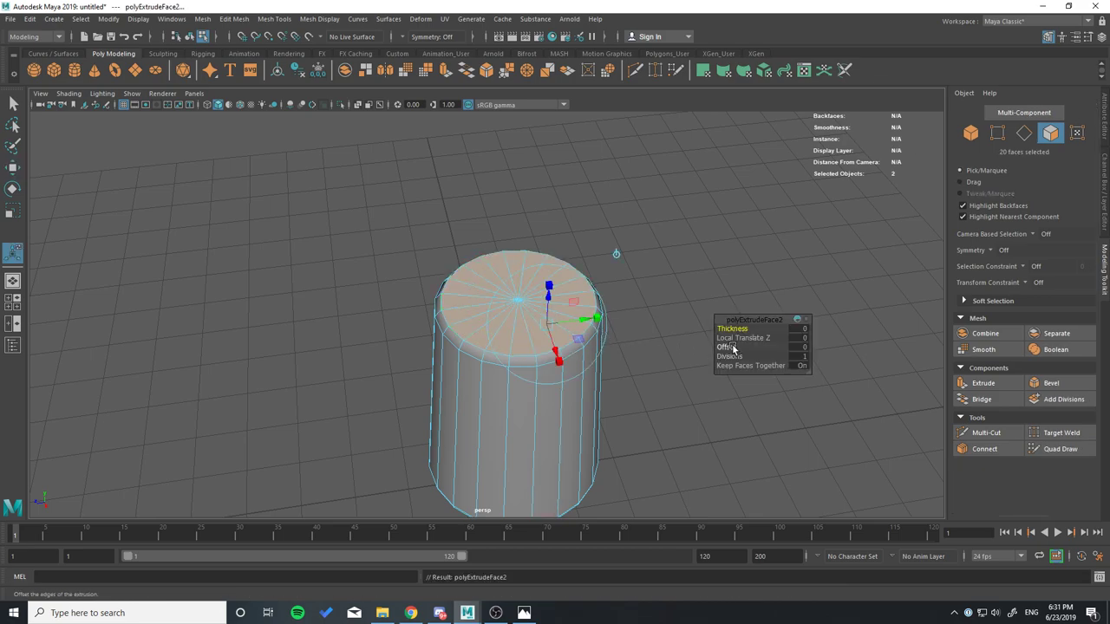
pyautogui.moveTo(729, 347)
pyautogui.mouseDown()
pyautogui.moveTo(685, 346)
pyautogui.moveTo(726, 347)
pyautogui.mouseUp()
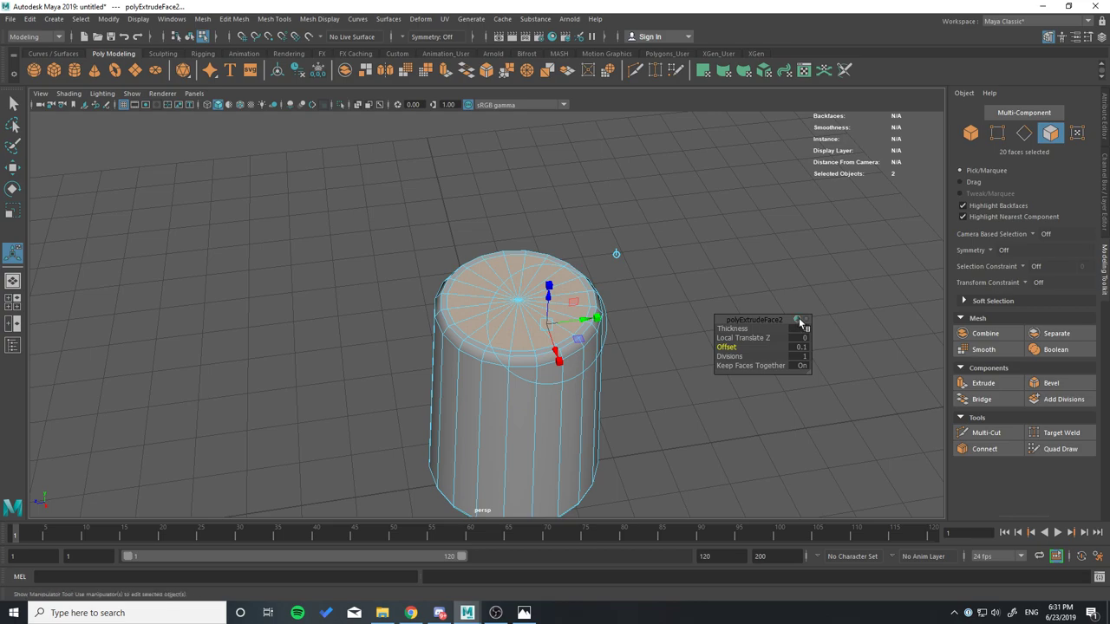
pyautogui.moveTo(729, 347); pyautogui.dragTo(736, 347)
pyautogui.press('w')
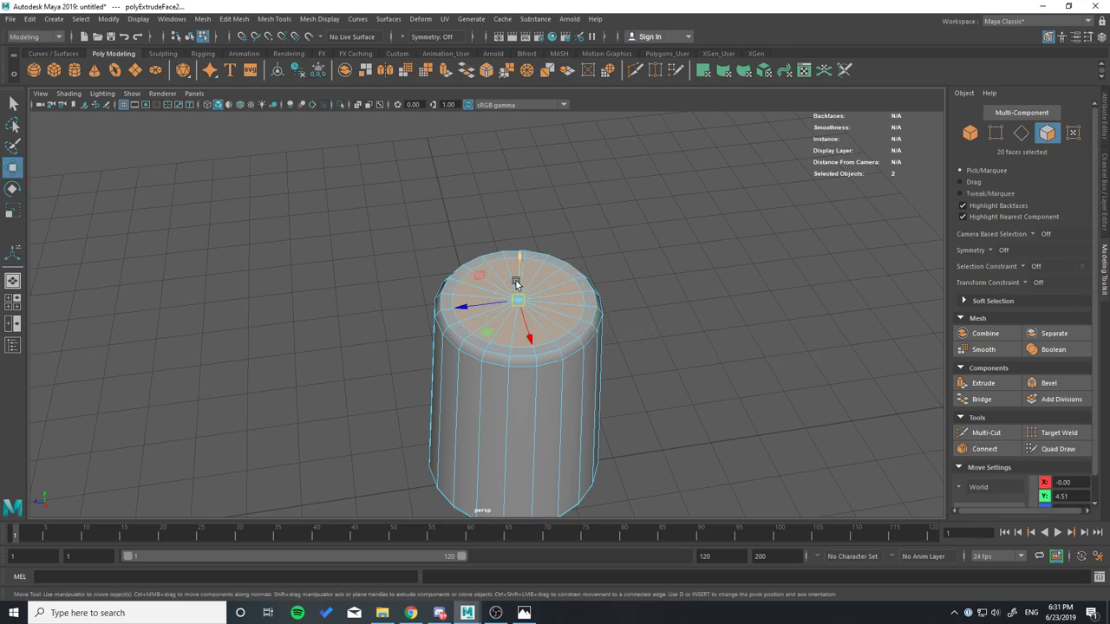
pyautogui.moveTo(516, 274)
pyautogui.keyDown('alt'); pyautogui.mouseDown()
pyautogui.moveTo(500, 322)
pyautogui.moveTo(487, 325)
pyautogui.moveTo(498, 309)
pyautogui.moveTo(503, 333)
pyautogui.mouseUp(); pyautogui.keyUp('alt')
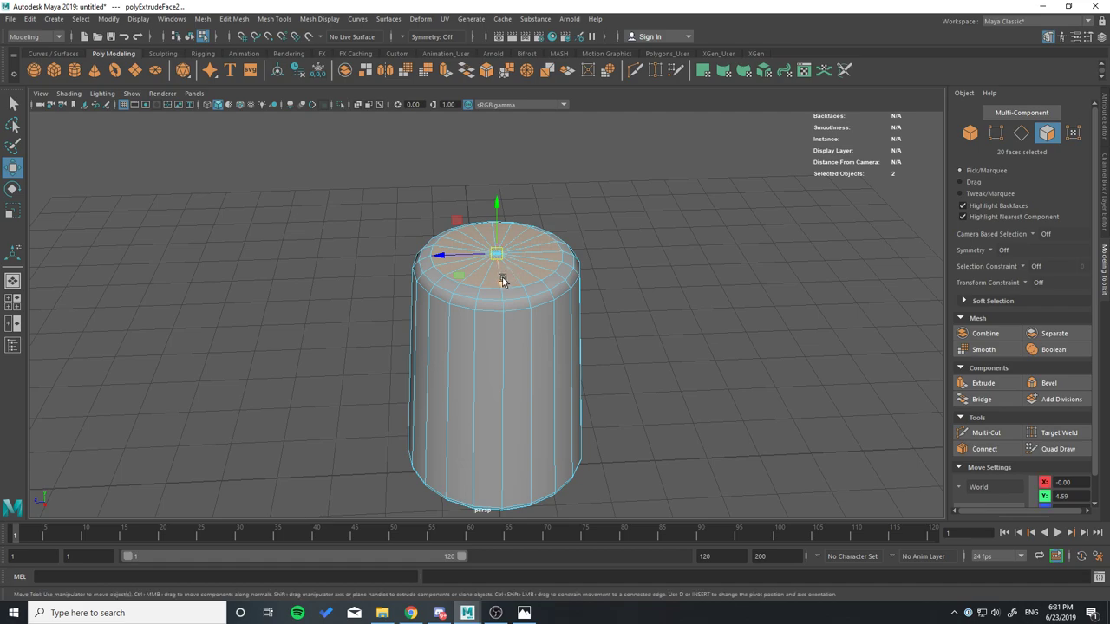
pyautogui.hotkey('ctrl', 'e')
# Lift the inner top faces into a neck near 5.03 Y with a 0.08 offset.
pyautogui.moveTo(518, 243)
pyautogui.mouseDown()
pyautogui.moveTo(516, 224)
pyautogui.moveTo(521, 231)
pyautogui.mouseUp()
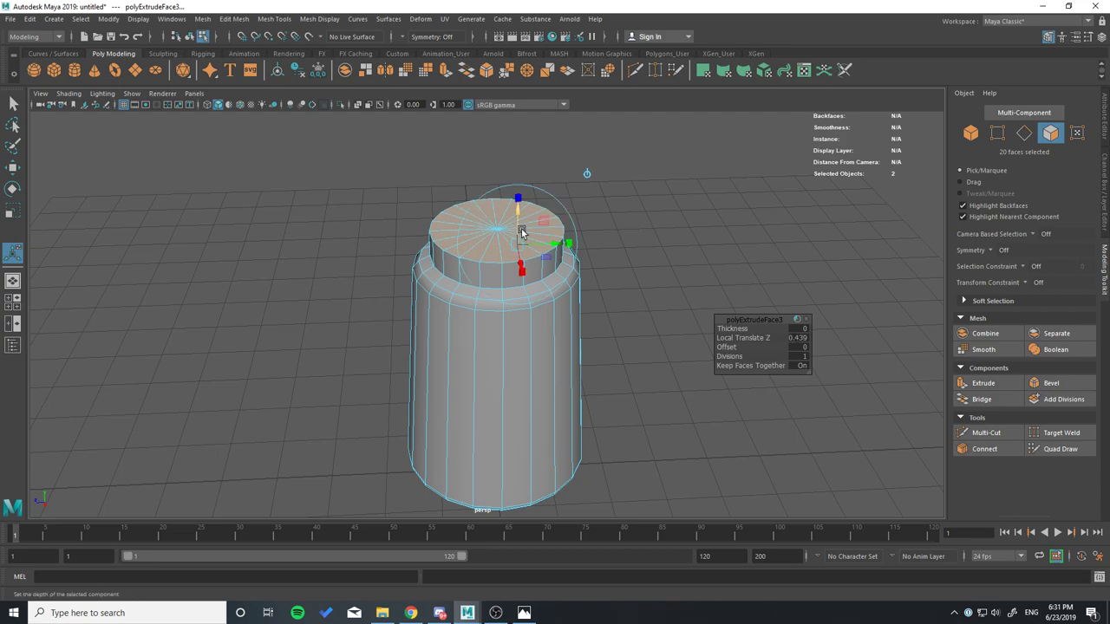
pyautogui.click(727, 347)
pyautogui.moveTo(727, 347); pyautogui.dragTo(735, 347)
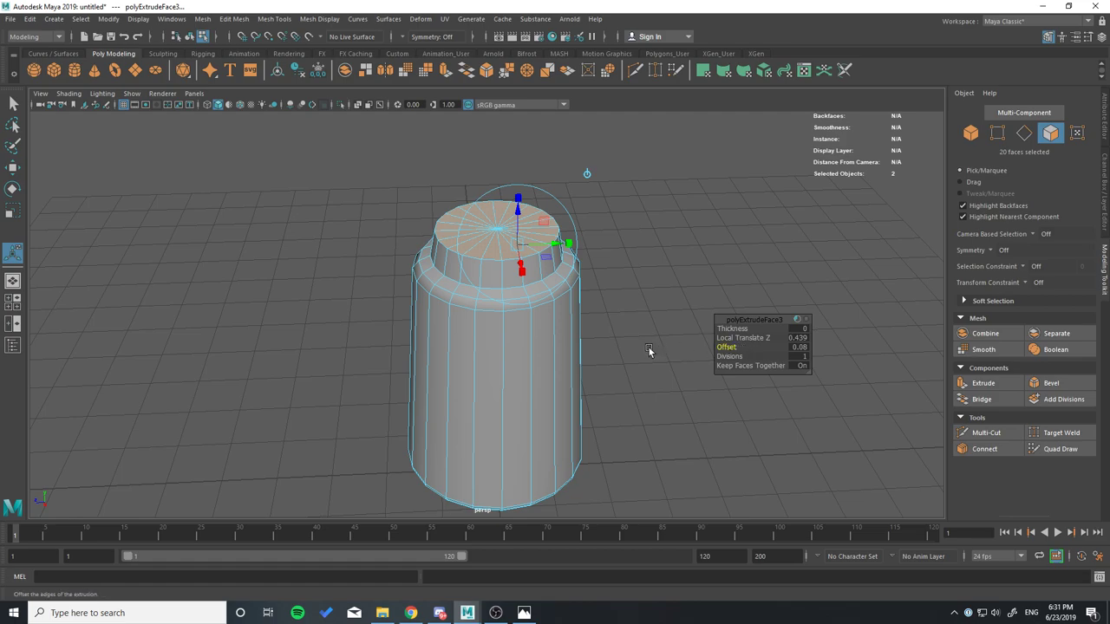
pyautogui.keyDown('alt'); pyautogui.moveTo(649, 347); pyautogui.dragTo(613, 355); pyautogui.keyUp('alt')
pyautogui.press('w')
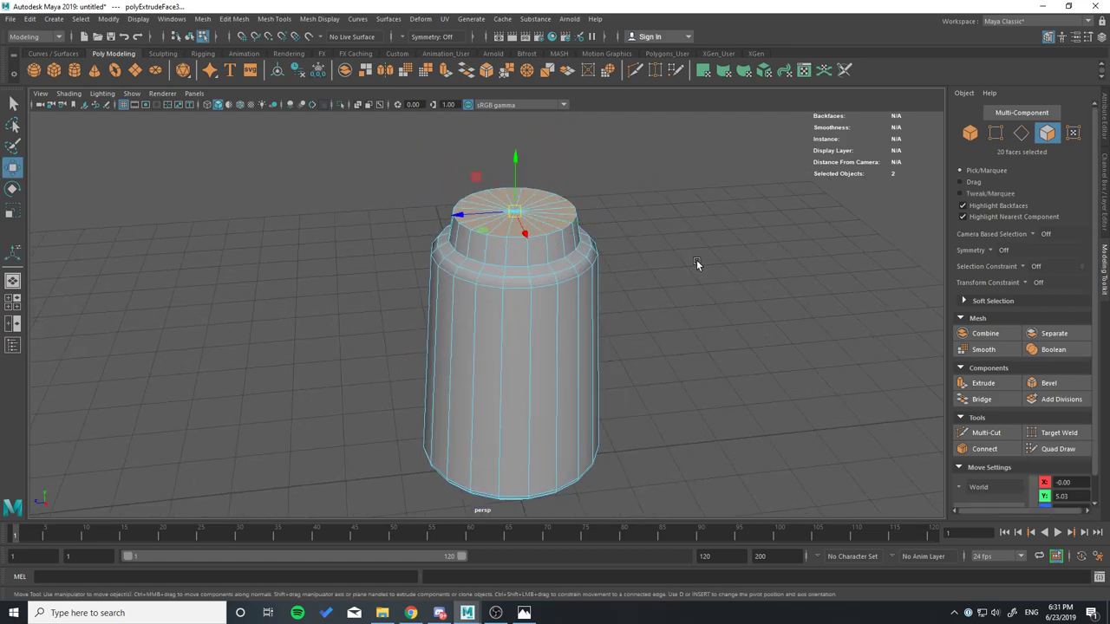
# Create a second cylinder, flatten it to about 0.09 tall, and lower it onto the neck.
pyautogui.click(73, 71)
pyautogui.scroll(-2, 531, 430)
pyautogui.moveTo(503, 416)
pyautogui.mouseDown()
pyautogui.moveTo(506, 193)
pyautogui.moveTo(513, 209)
pyautogui.mouseUp()
pyautogui.press('e')
pyautogui.press('r')
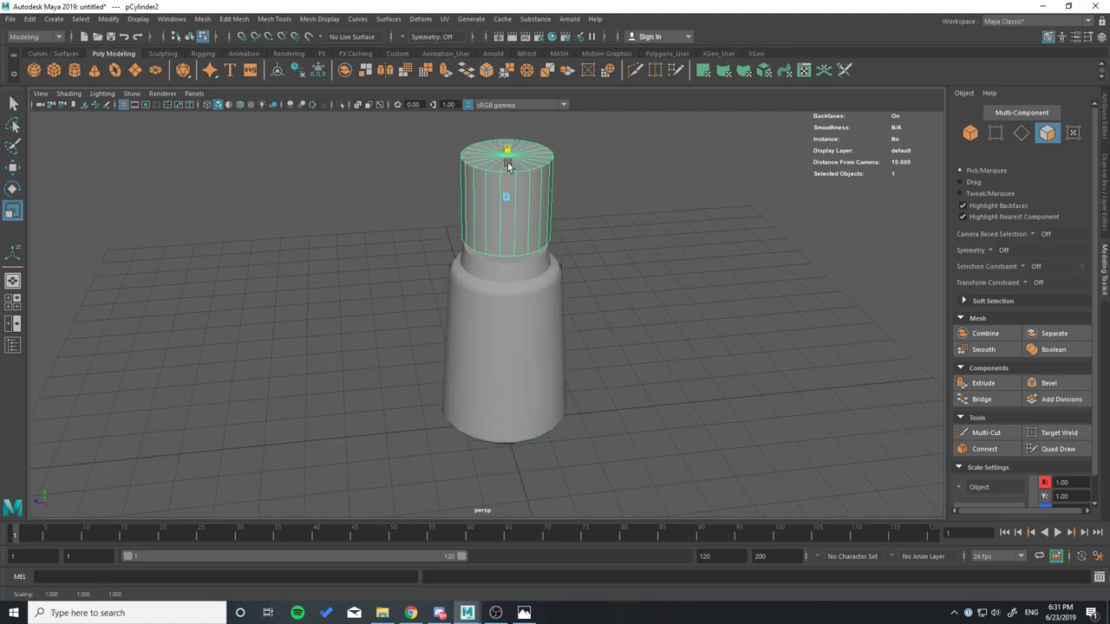
pyautogui.press('w')
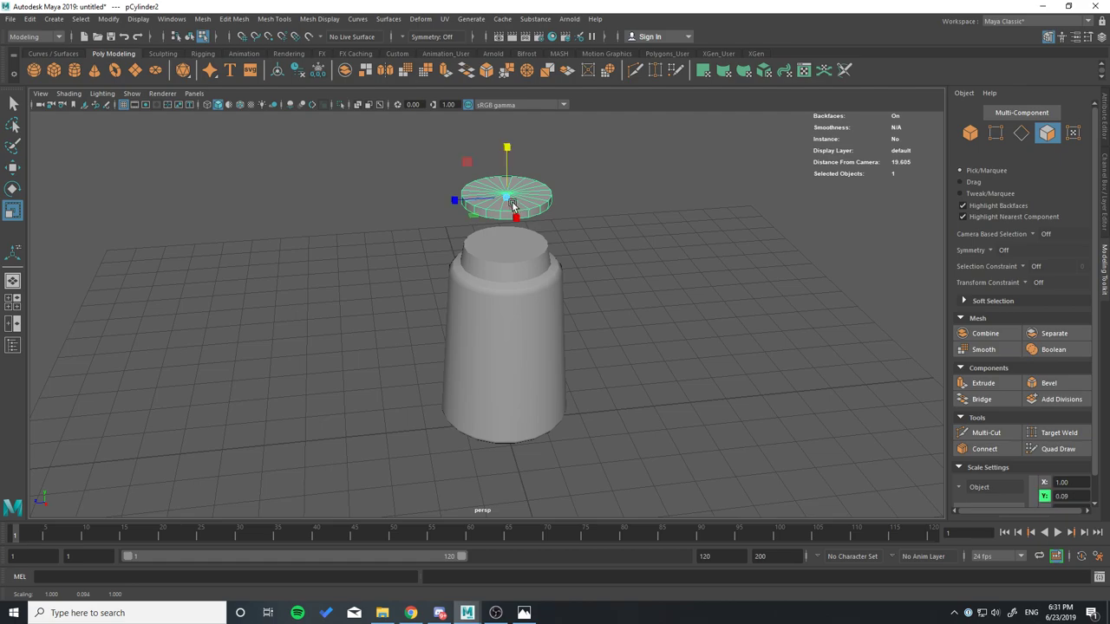
pyautogui.moveTo(510, 182); pyautogui.dragTo(510, 223)
pyautogui.press('e')
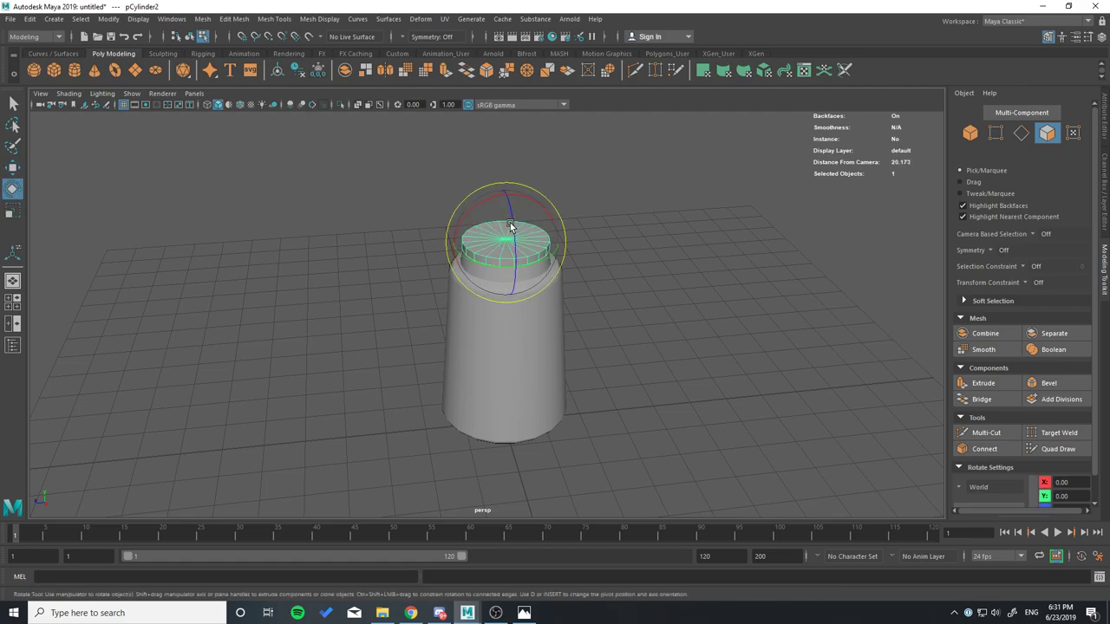
pyautogui.press('r')
# Widen the disc to about 1.13 in X/Z so it overhangs the neck, seated on top.
pyautogui.moveTo(471, 267)
pyautogui.mouseDown()
pyautogui.moveTo(464, 250)
pyautogui.moveTo(523, 250)
pyautogui.moveTo(640, 383)
pyautogui.mouseUp()
pyautogui.scroll(3, 517, 245)
pyautogui.press('w')
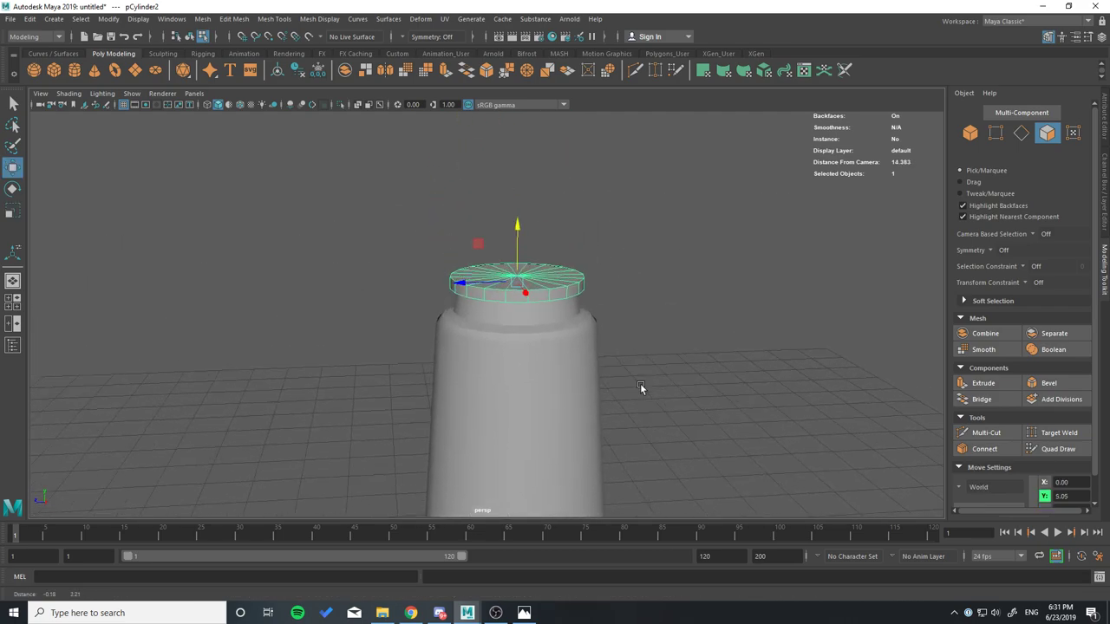
pyautogui.moveTo(528, 269)
pyautogui.mouseDown()
pyautogui.moveTo(524, 227)
pyautogui.moveTo(596, 277)
pyautogui.moveTo(592, 291)
pyautogui.mouseUp()
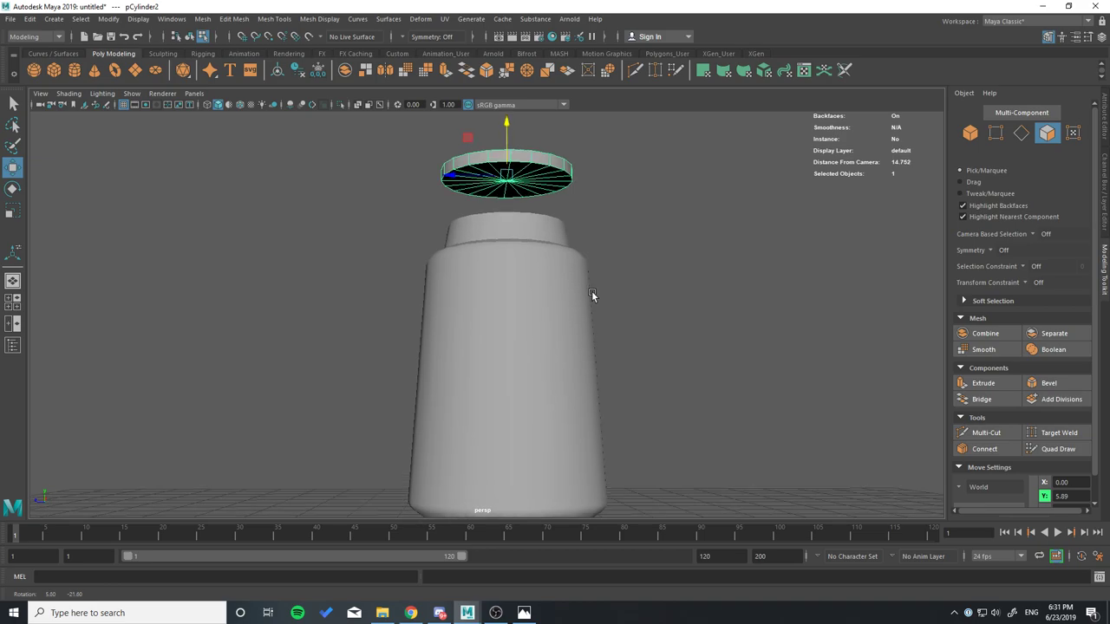
pyautogui.press('d')
pyautogui.moveTo(509, 140)
pyautogui.mouseDown()
pyautogui.moveTo(510, 170)
pyautogui.moveTo(568, 227)
pyautogui.moveTo(581, 270)
pyautogui.mouseUp()
pyautogui.press('e')
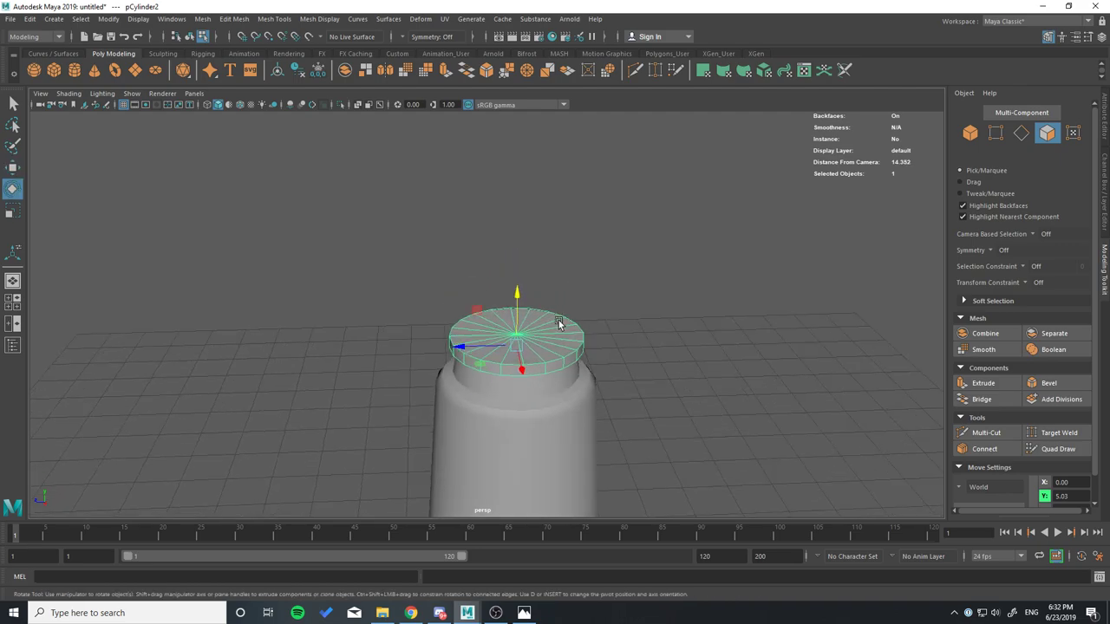
pyautogui.press('r')
pyautogui.moveTo(479, 367); pyautogui.dragTo(478, 368)
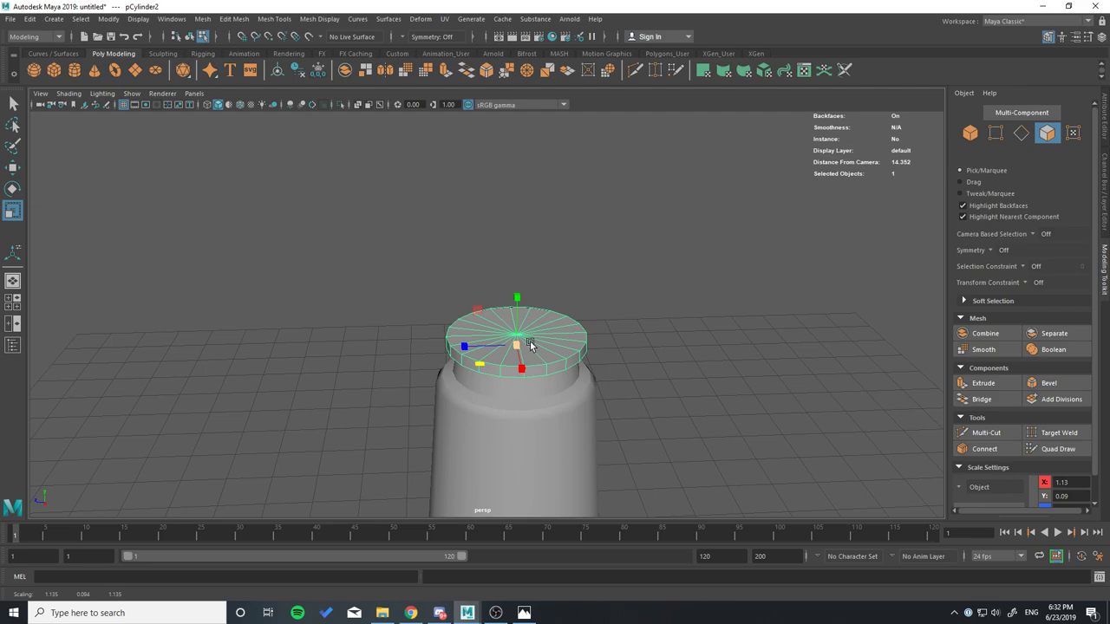
# Select the cap disc's top ring of 21 vertices and raise it to about 5.37 Y.
pyautogui.press('w')
pyautogui.press('e')
pyautogui.press('F9')
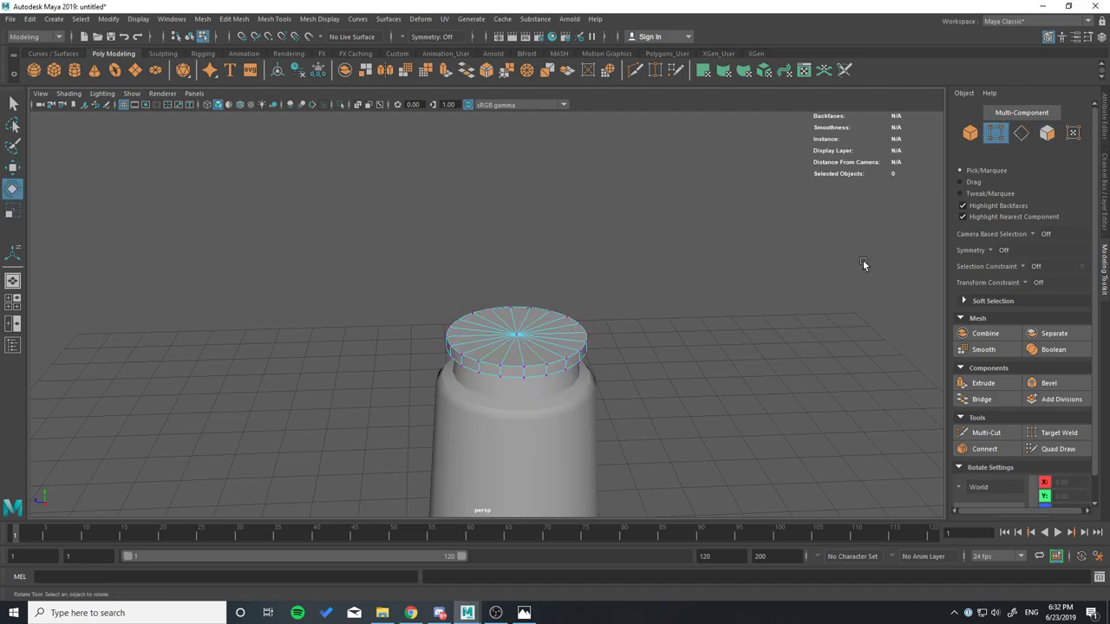
pyautogui.keyDown('alt'); pyautogui.moveTo(863, 265); pyautogui.dragTo(651, 361); pyautogui.keyUp('alt')
pyautogui.moveTo(643, 224); pyautogui.dragTo(399, 267)
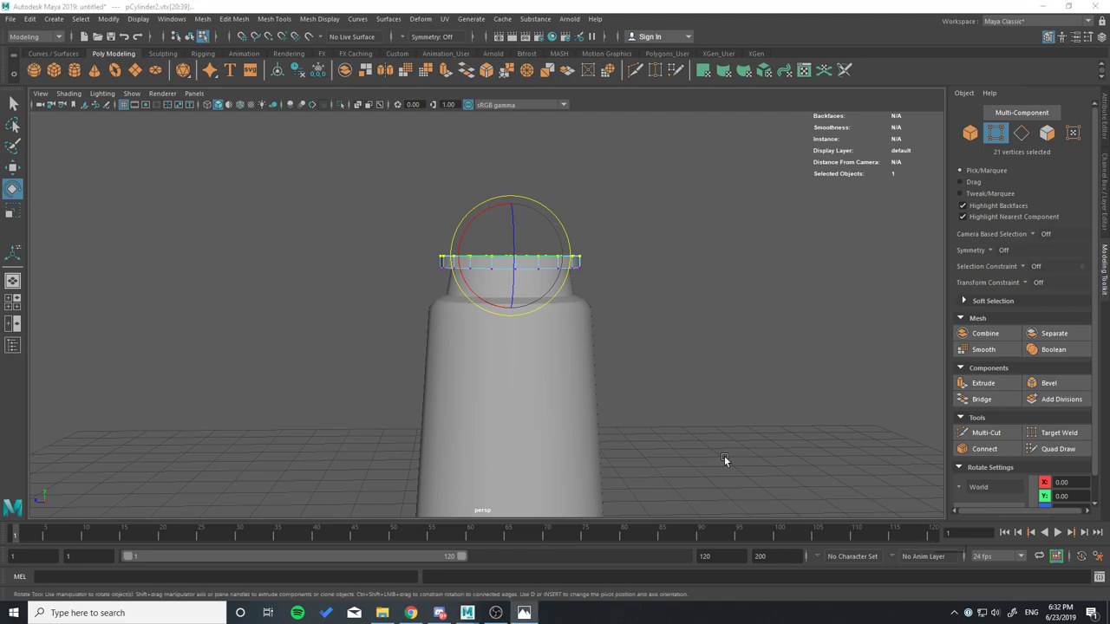
pyautogui.scroll(3, 660, 208)
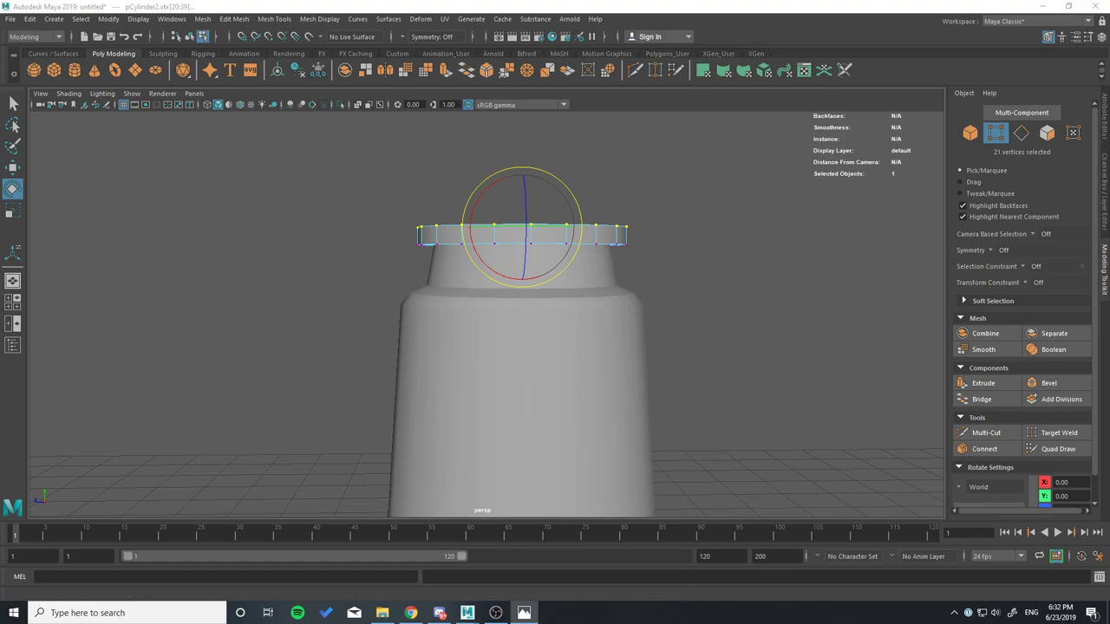
pyautogui.moveTo(720, 172); pyautogui.dragTo(356, 239)
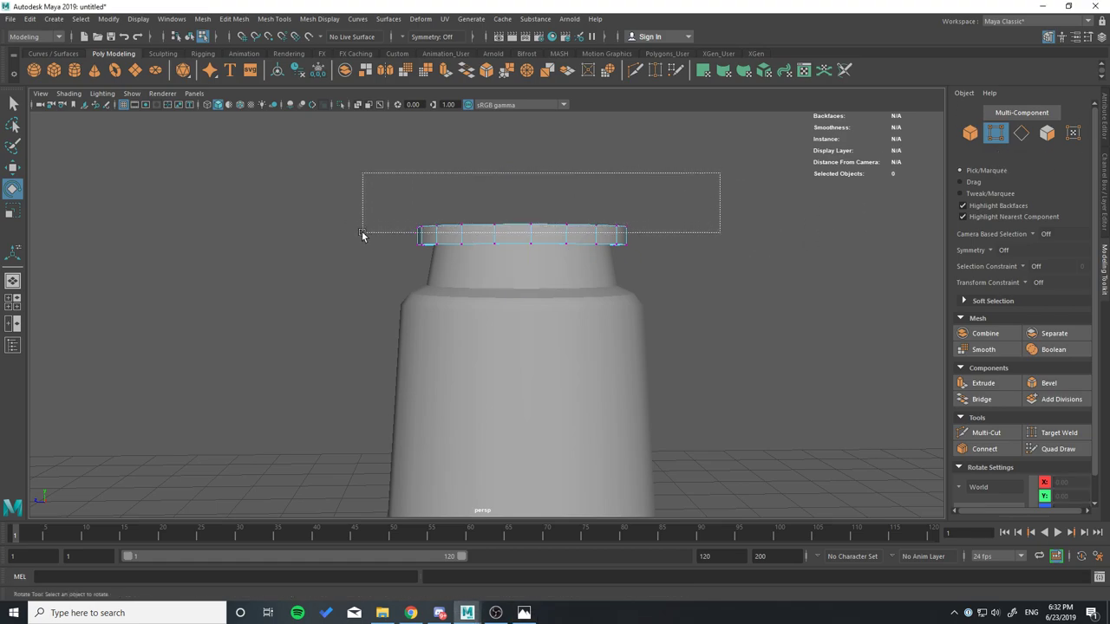
pyautogui.press('w')
pyautogui.moveTo(523, 192); pyautogui.dragTo(526, 179)
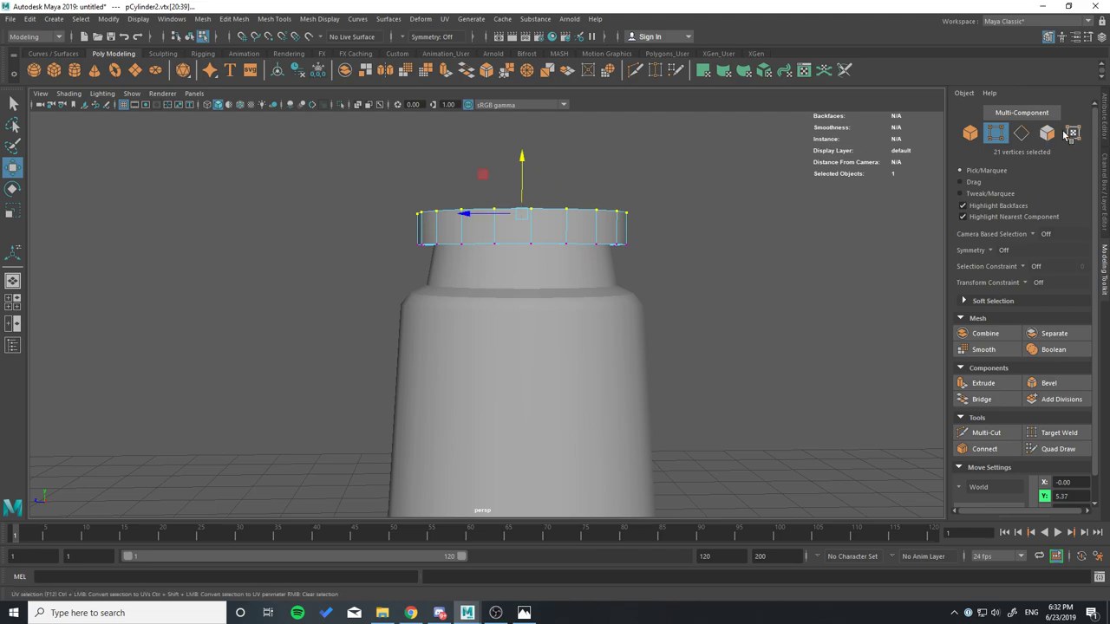
pyautogui.keyDown('alt'); pyautogui.moveTo(1068, 135); pyautogui.dragTo(815, 252); pyautogui.keyUp('alt')
# Extrude the cap's 20 top faces upward by 0.155, then select the new side edge loop.
pyautogui.press('F8')
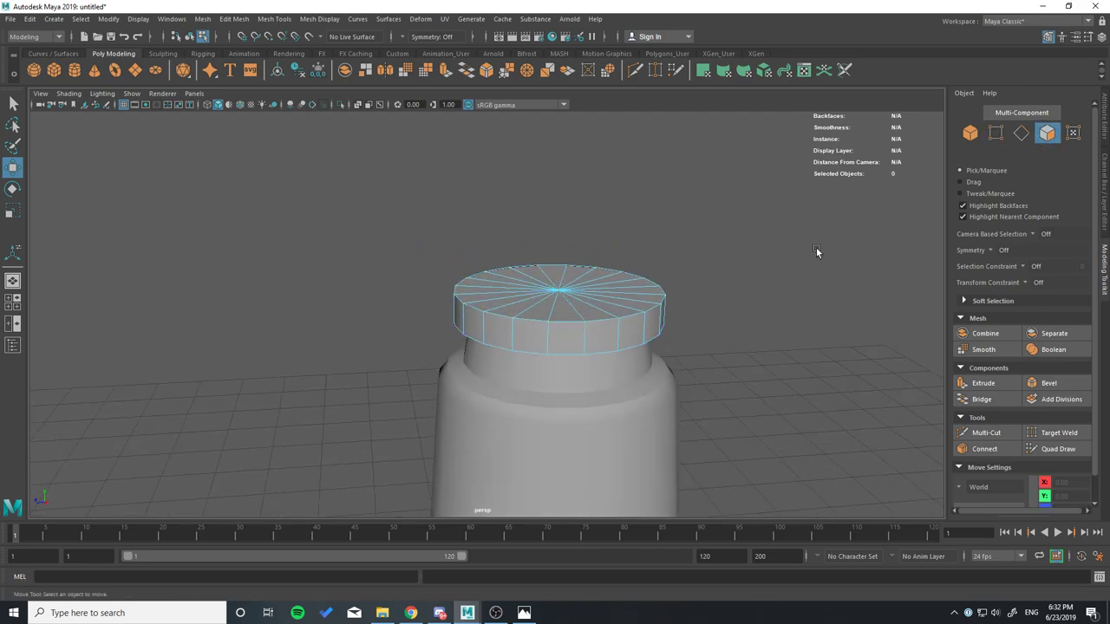
pyautogui.keyDown('alt'); pyautogui.moveTo(598, 293); pyautogui.dragTo(661, 345); pyautogui.keyUp('alt')
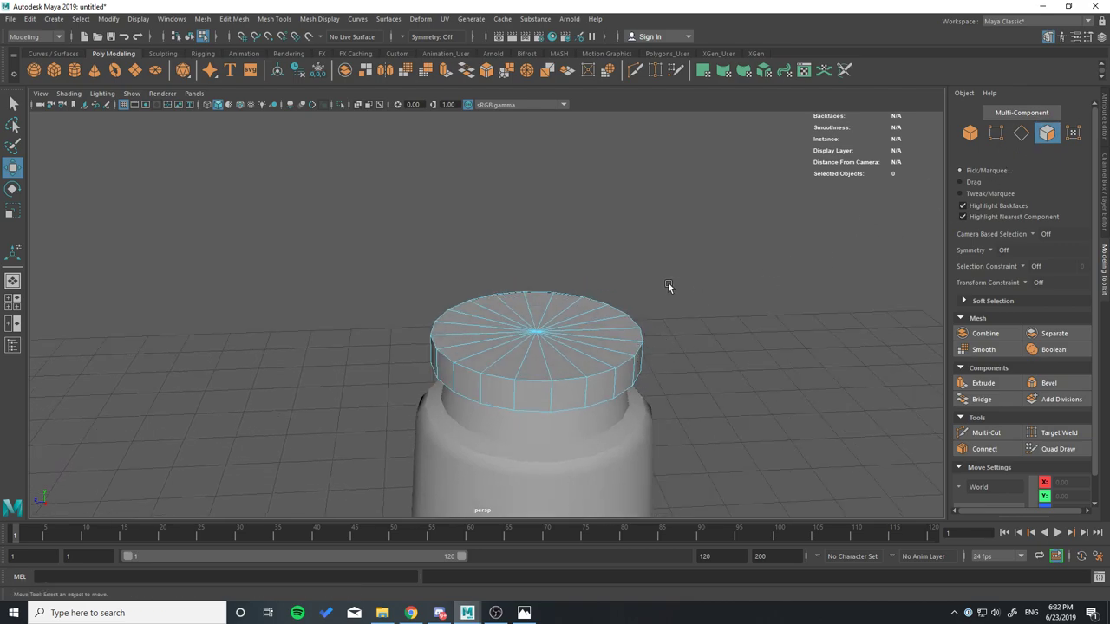
pyautogui.moveTo(446, 340)
pyautogui.mouseDown()
pyautogui.moveTo(517, 351)
pyautogui.moveTo(485, 324)
pyautogui.mouseUp()
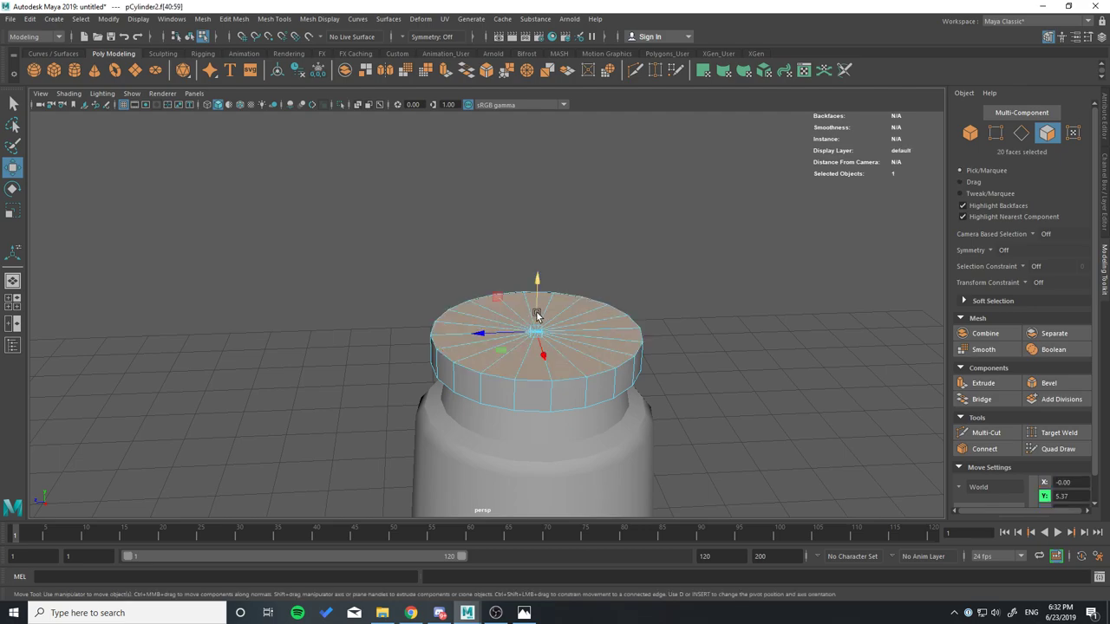
pyautogui.hotkey('ctrl', 'e')
pyautogui.moveTo(575, 322)
pyautogui.mouseDown()
pyautogui.moveTo(579, 302)
pyautogui.moveTo(580, 324)
pyautogui.mouseUp()
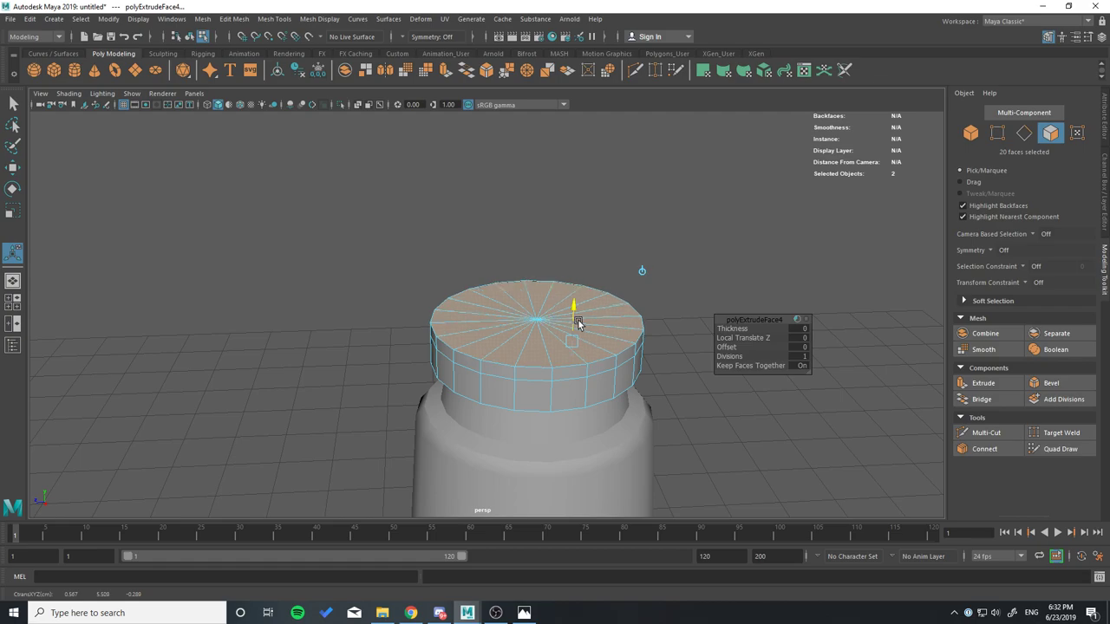
pyautogui.click(1024, 133)
pyautogui.click(571, 385)
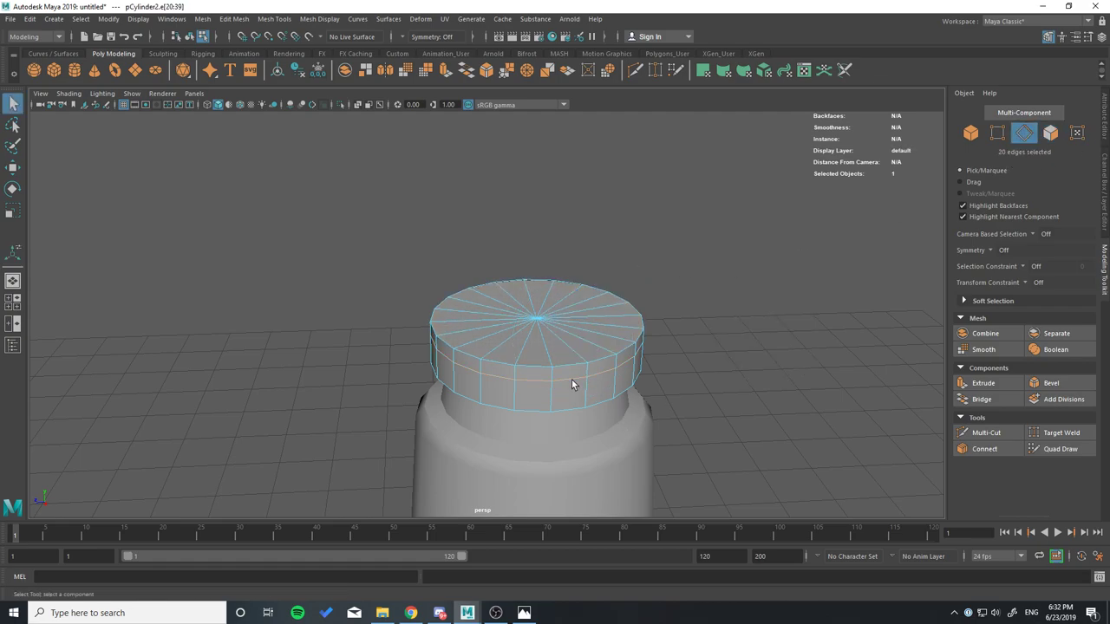
# Bevel the cap's middle edge loop with fraction 0.12 and 1 segment.
pyautogui.press('w')
pyautogui.hotkey('ctrl', 'b')
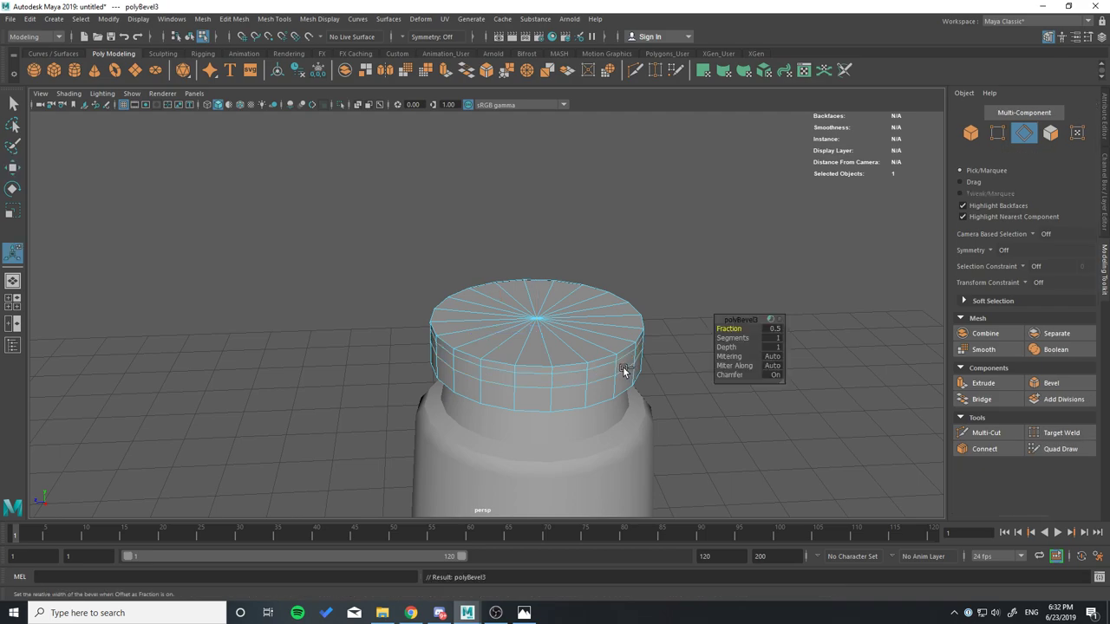
pyautogui.moveTo(726, 329); pyautogui.dragTo(711, 328)
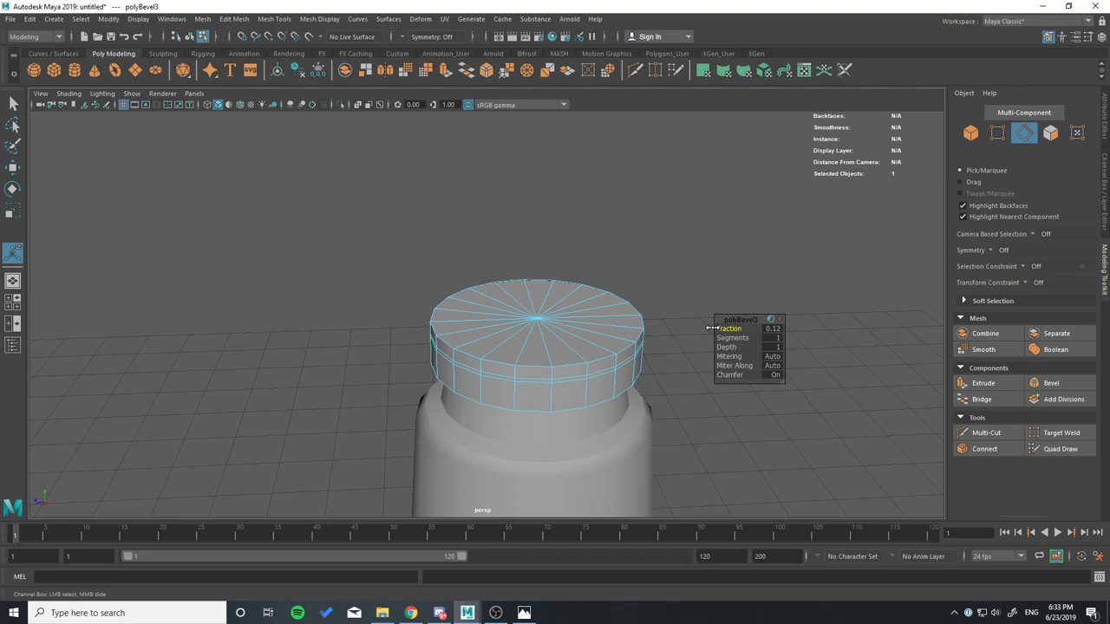
pyautogui.press('w')
pyautogui.scroll(3, 634, 429)
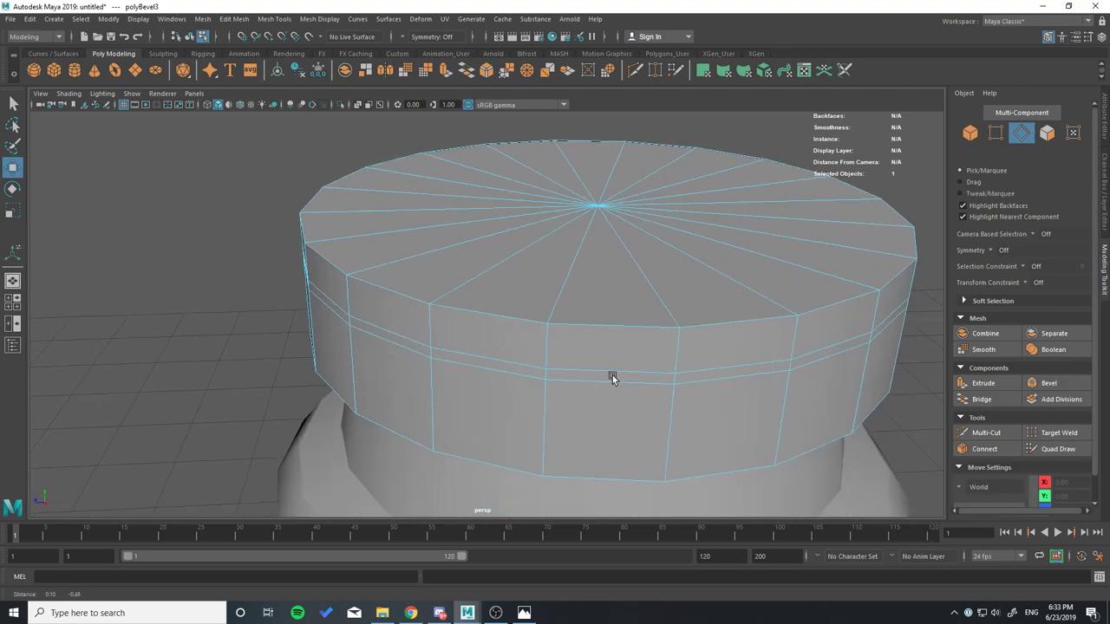
pyautogui.scroll(3, 613, 374)
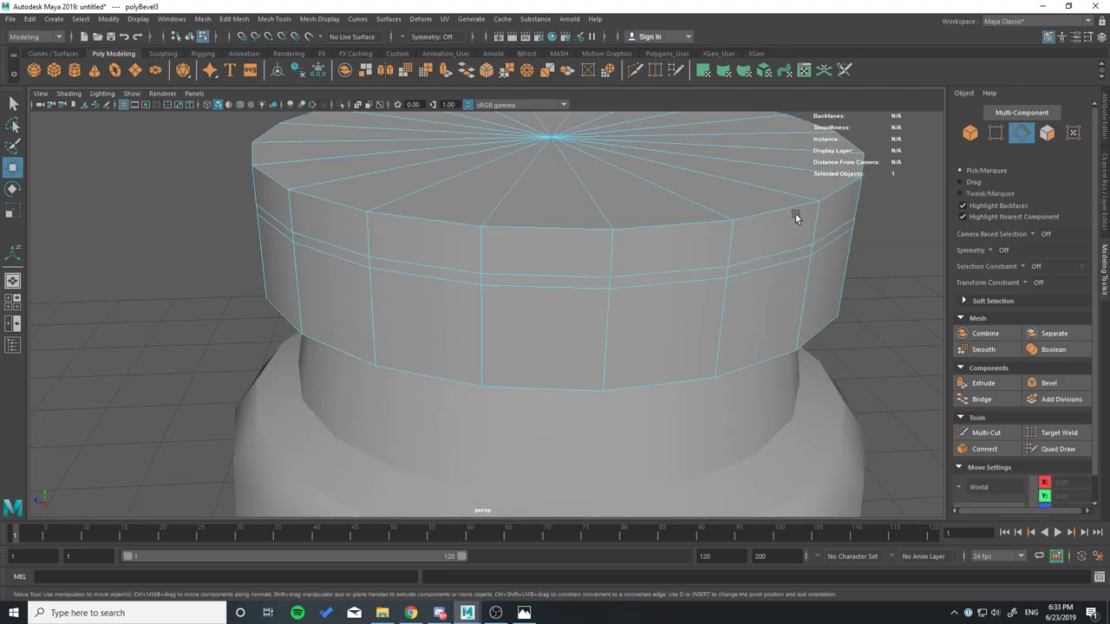
# Extrude the 20 thin bevel band faces inward at thickness -0.06 to cut a groove.
pyautogui.click(1046, 131)
pyautogui.click(637, 289)
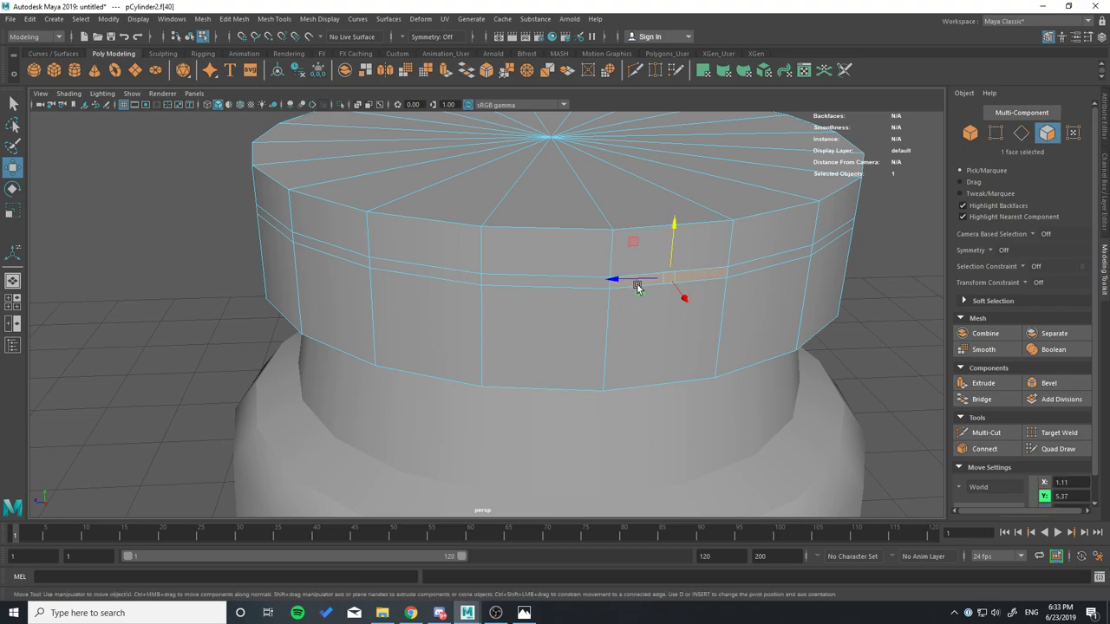
pyautogui.doubleClick(541, 281)
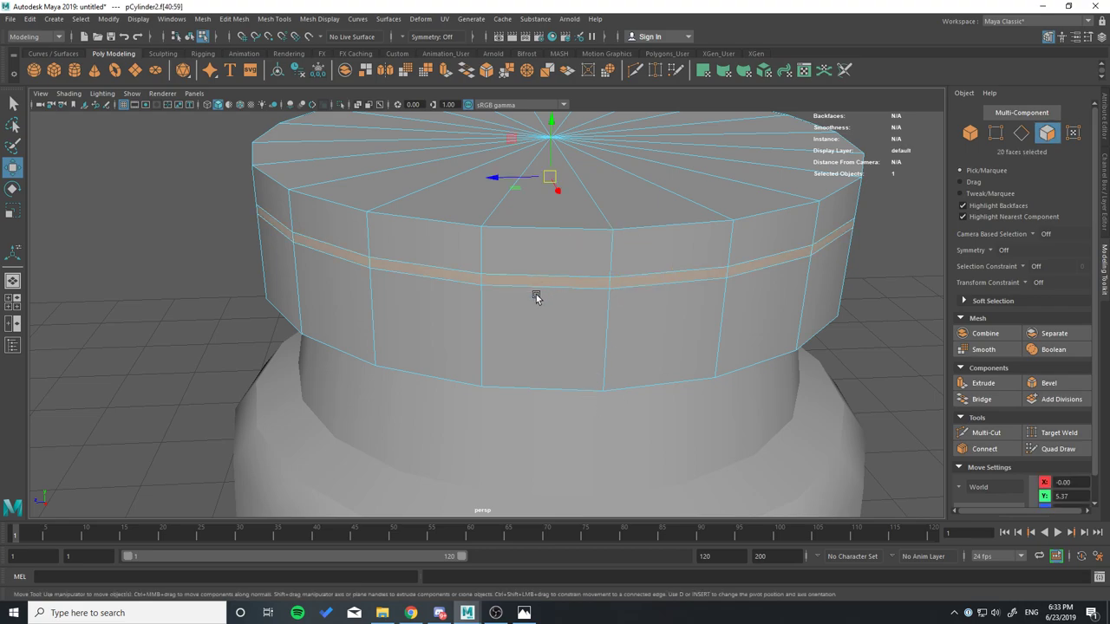
pyautogui.hotkey('ctrl', 'e')
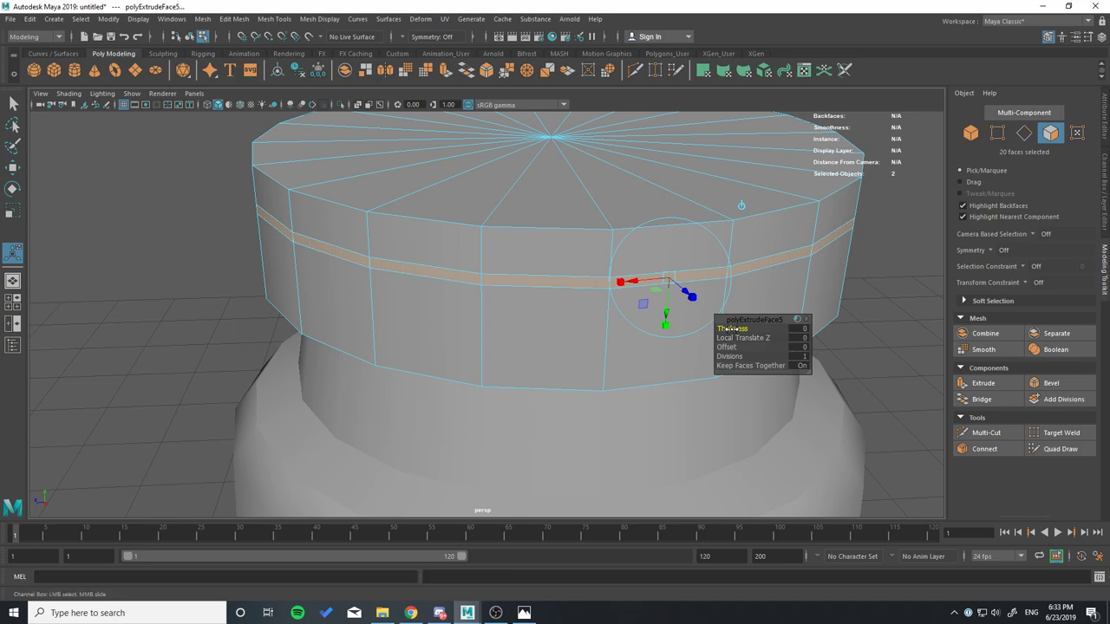
pyautogui.moveTo(730, 329); pyautogui.dragTo(723, 329)
pyautogui.scroll(-2, 674, 366)
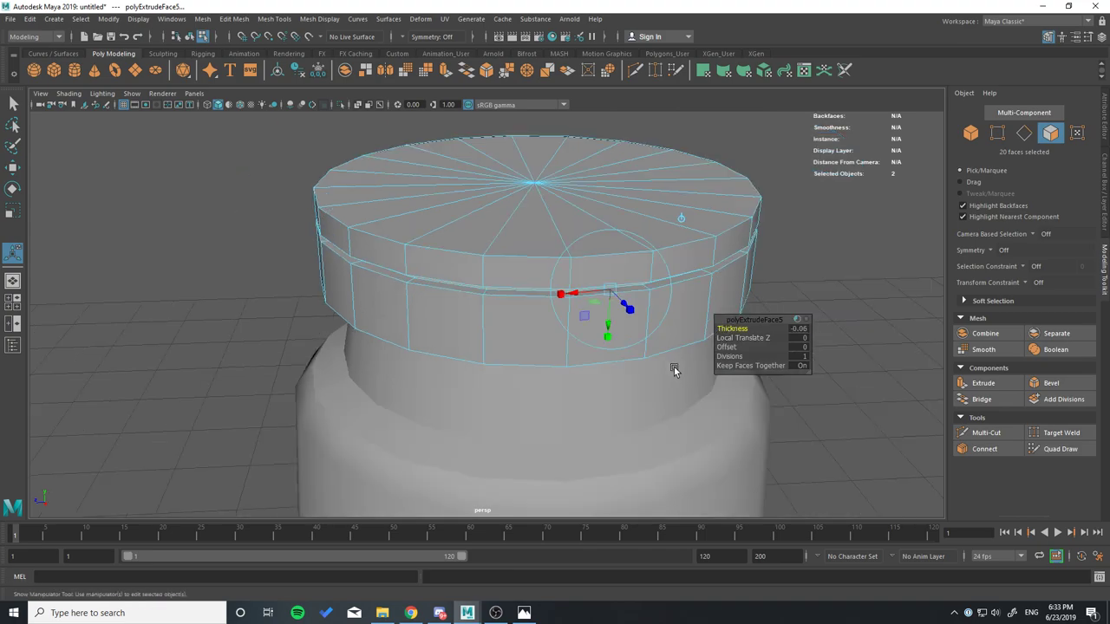
pyautogui.scroll(-2, 673, 366)
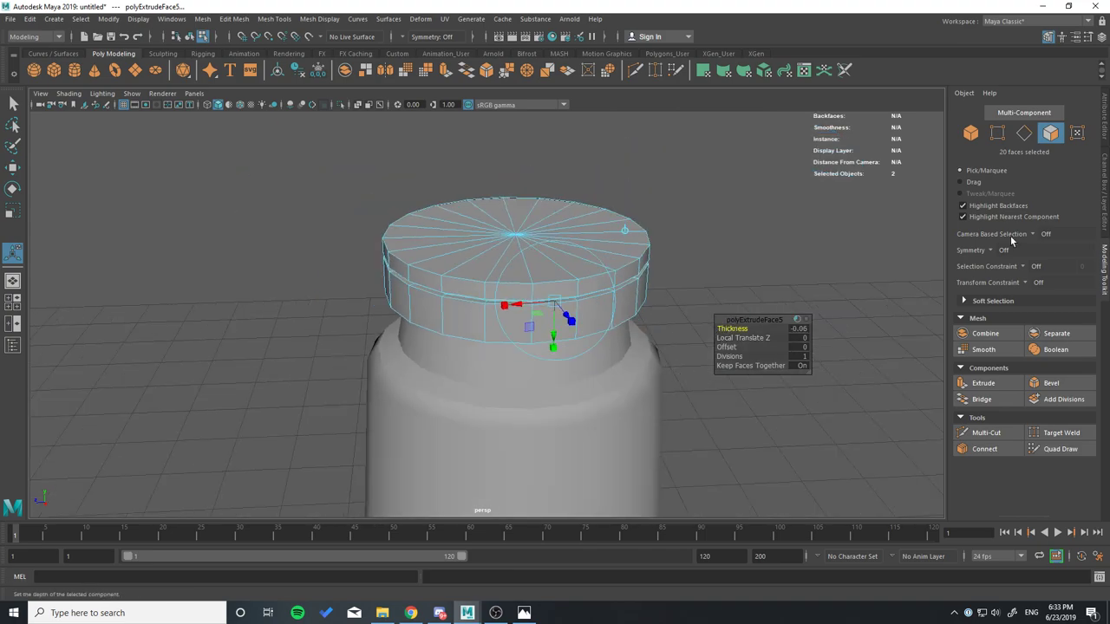
pyautogui.click(971, 132)
pyautogui.click(1050, 132)
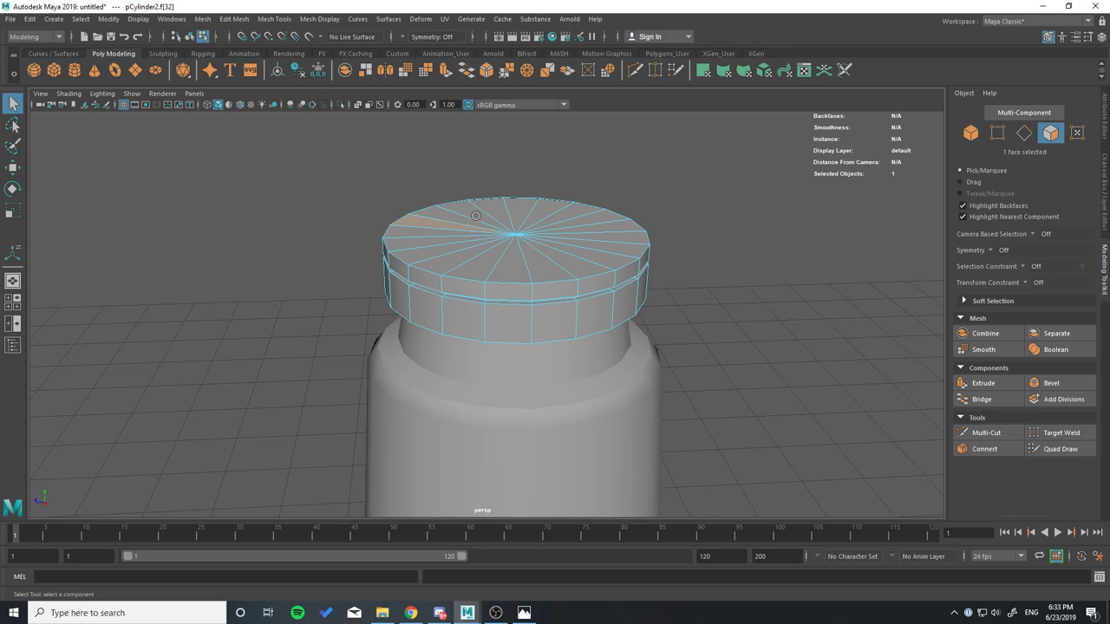
# Extrude the cap's top faces and raise them about 0.0405 into a thin rim band.
pyautogui.moveTo(407, 227); pyautogui.dragTo(524, 260)
pyautogui.press('w')
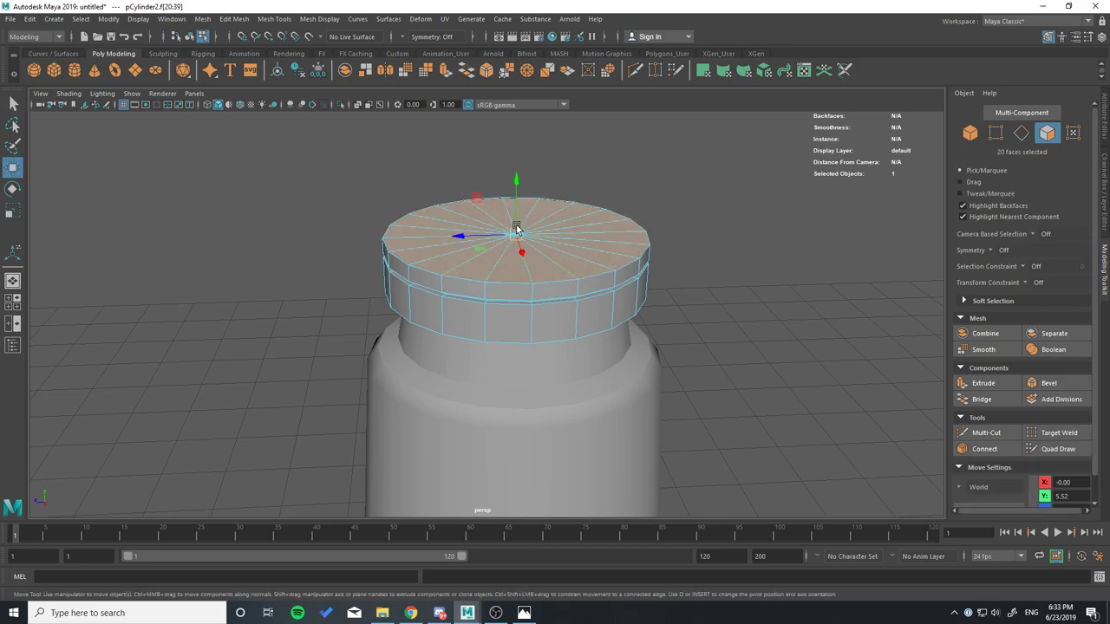
pyautogui.hotkey('ctrl', 'e')
pyautogui.scroll(-3, 550, 222)
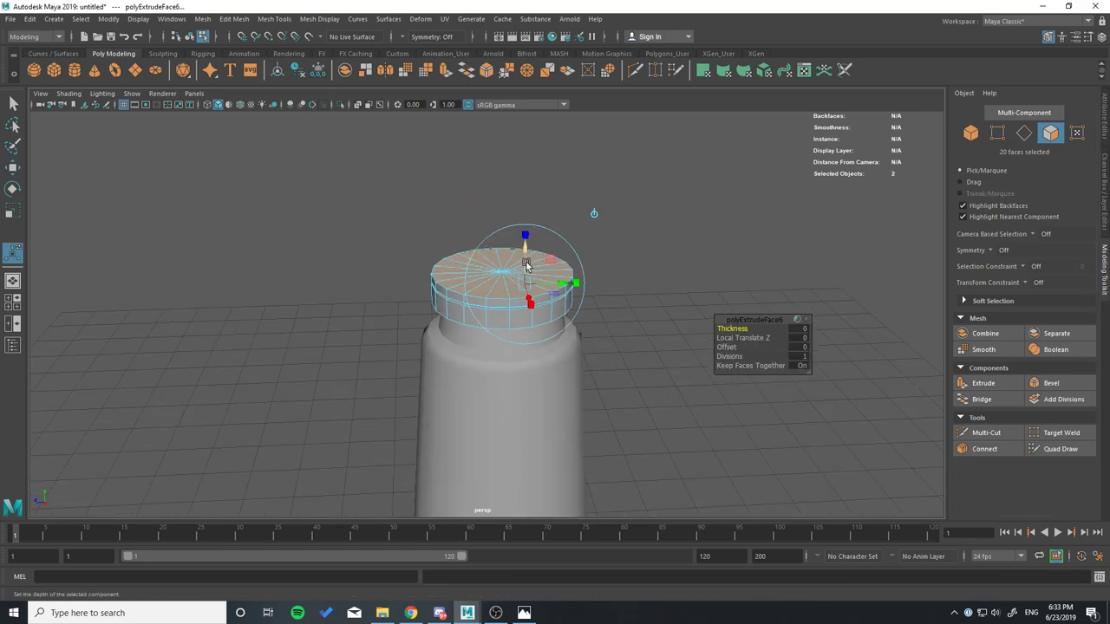
pyautogui.moveTo(528, 252)
pyautogui.mouseDown()
pyautogui.moveTo(532, 200)
pyautogui.moveTo(535, 263)
pyautogui.mouseUp()
pyautogui.scroll(5, 525, 286)
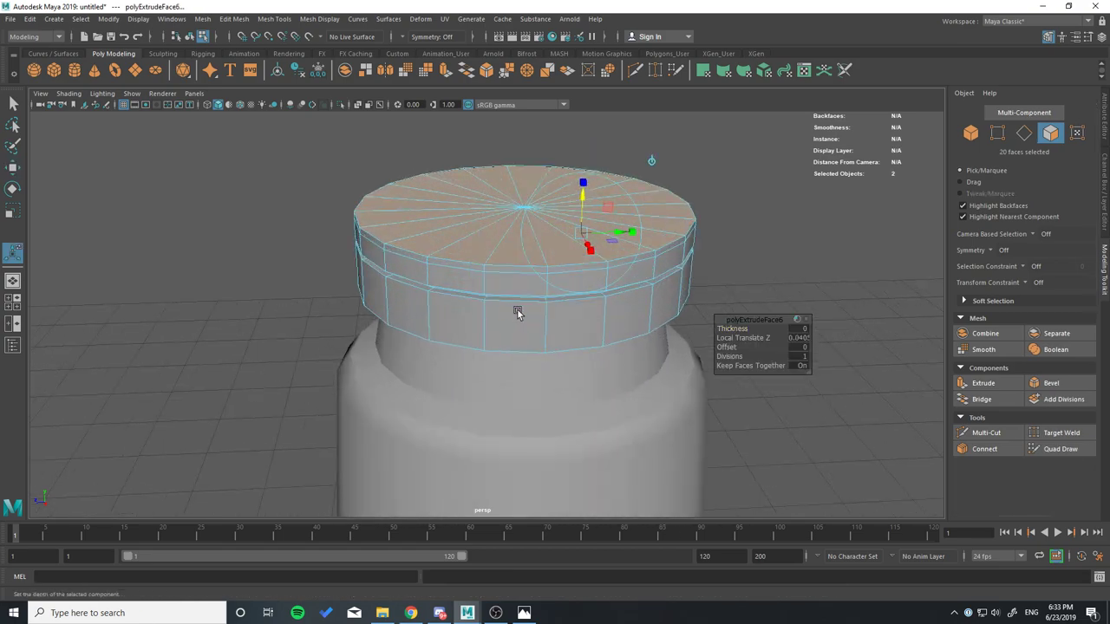
pyautogui.scroll(-2, 572, 252)
pyautogui.moveTo(616, 180); pyautogui.dragTo(615, 182)
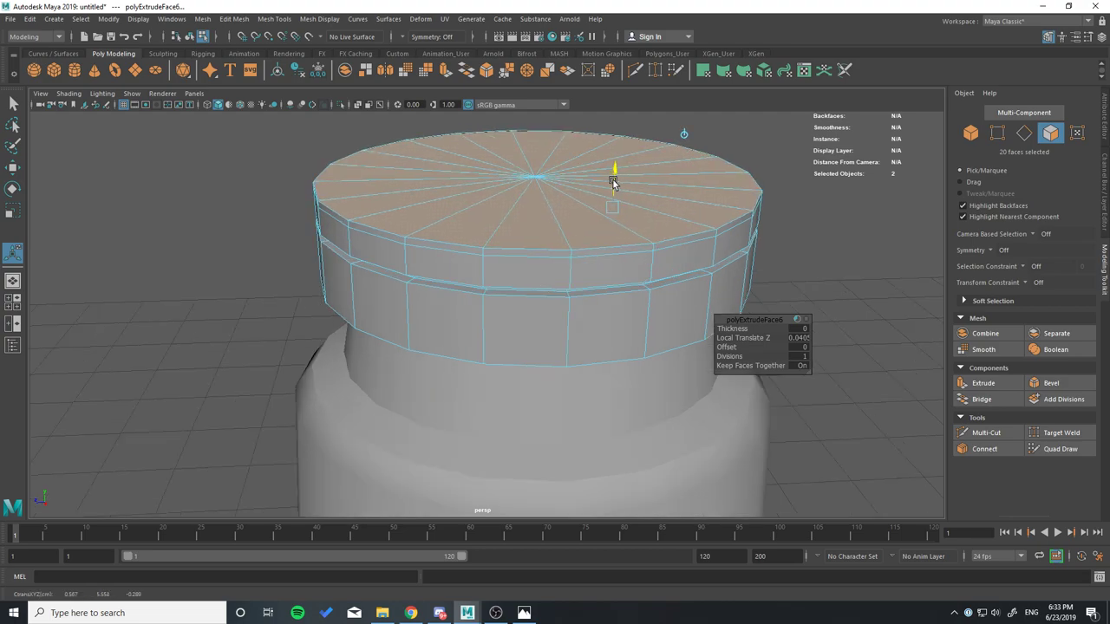
pyautogui.press('w')
# Reselect the 20 faces on the cap top.
pyautogui.click(562, 258)
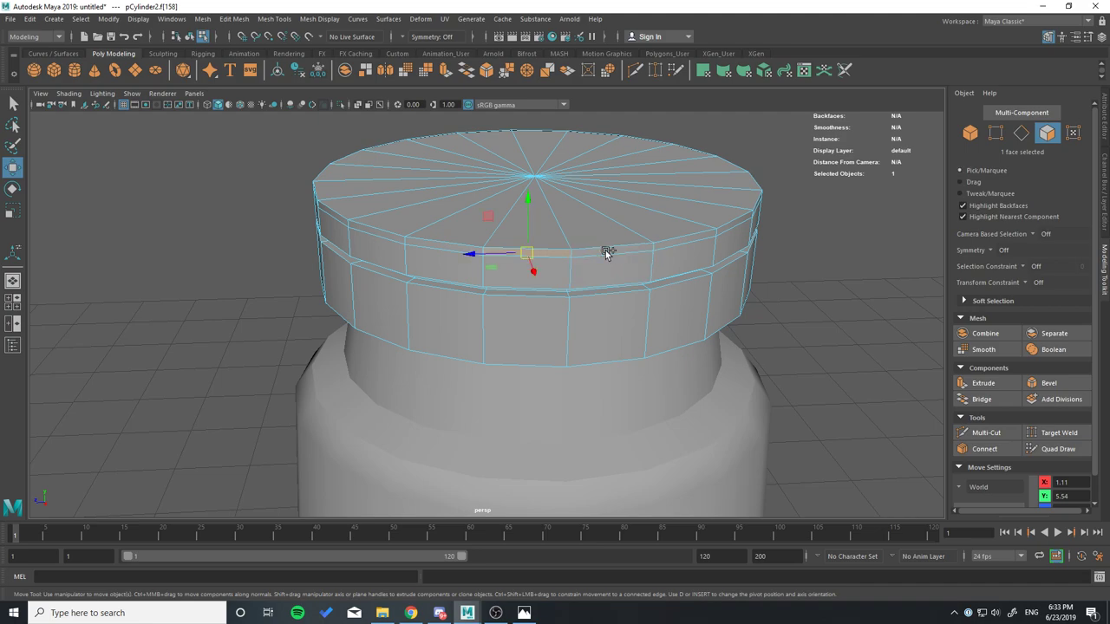
pyautogui.doubleClick(607, 252)
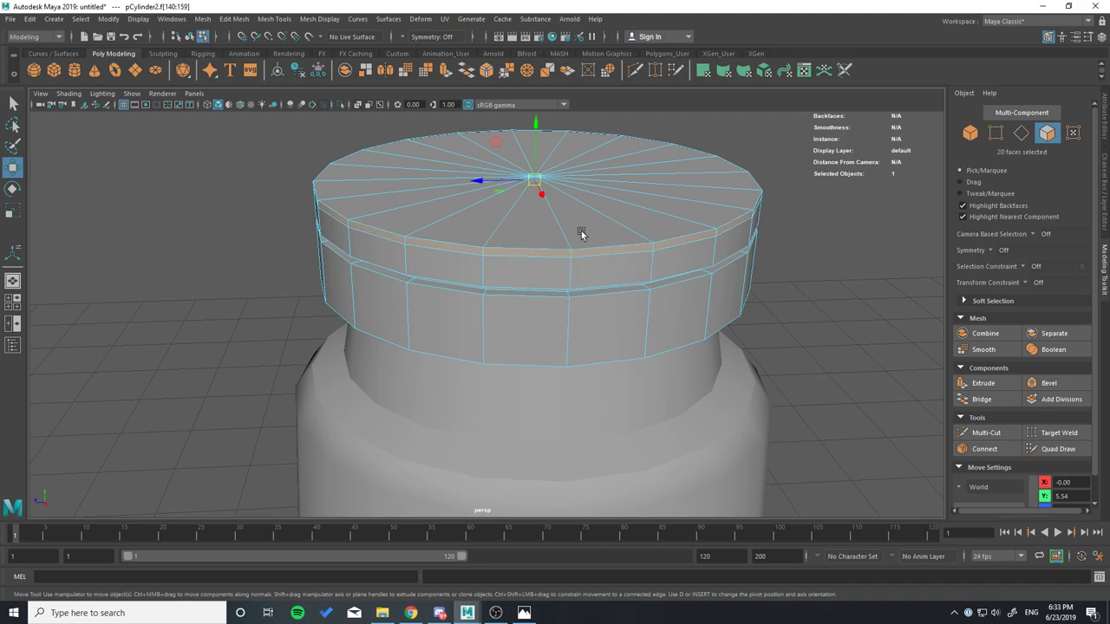
pyautogui.moveTo(581, 234); pyautogui.dragTo(622, 214)
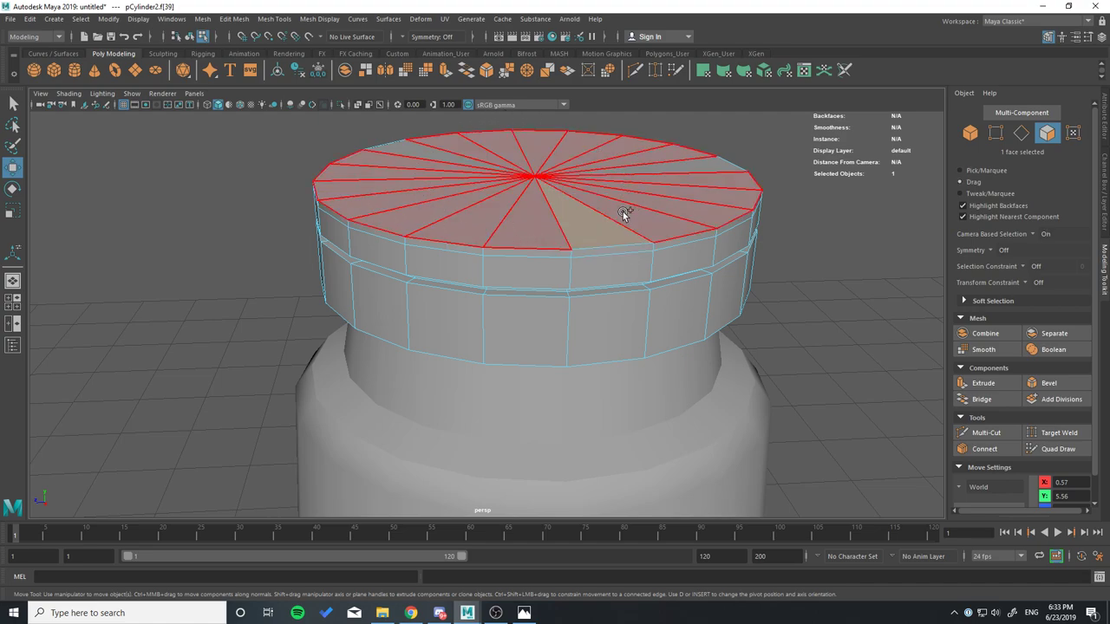
pyautogui.moveTo(668, 171); pyautogui.dragTo(408, 153)
pyautogui.scroll(-3, 538, 194)
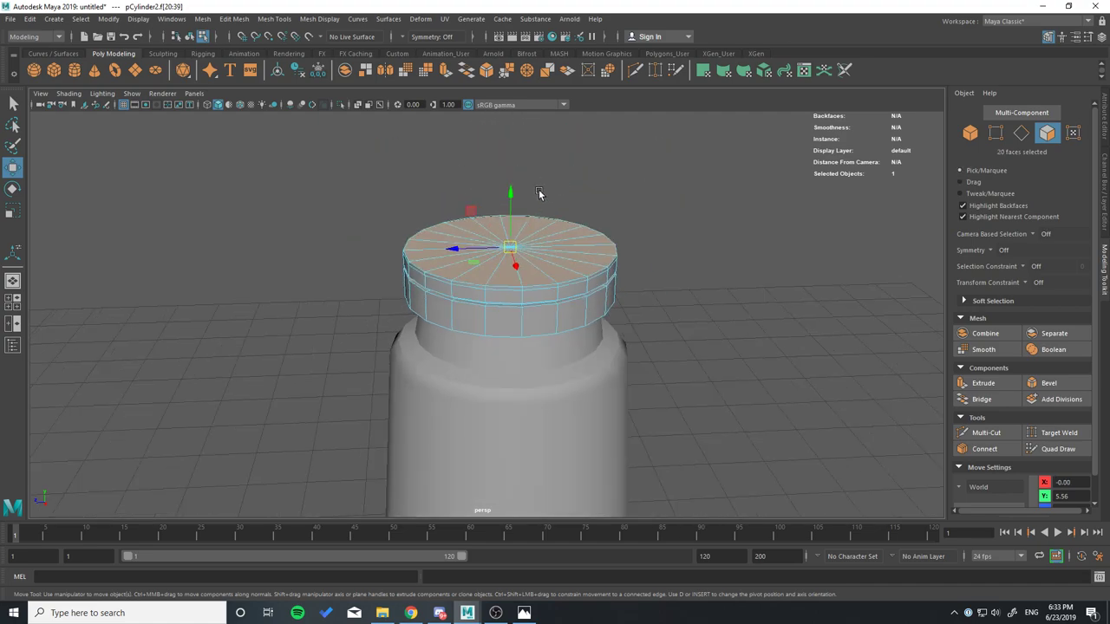
# Extrude the cap's top faces upward again and scale them in to about 0.361.
pyautogui.hotkey('ctrl', 'e')
pyautogui.moveTo(548, 243); pyautogui.dragTo(550, 161)
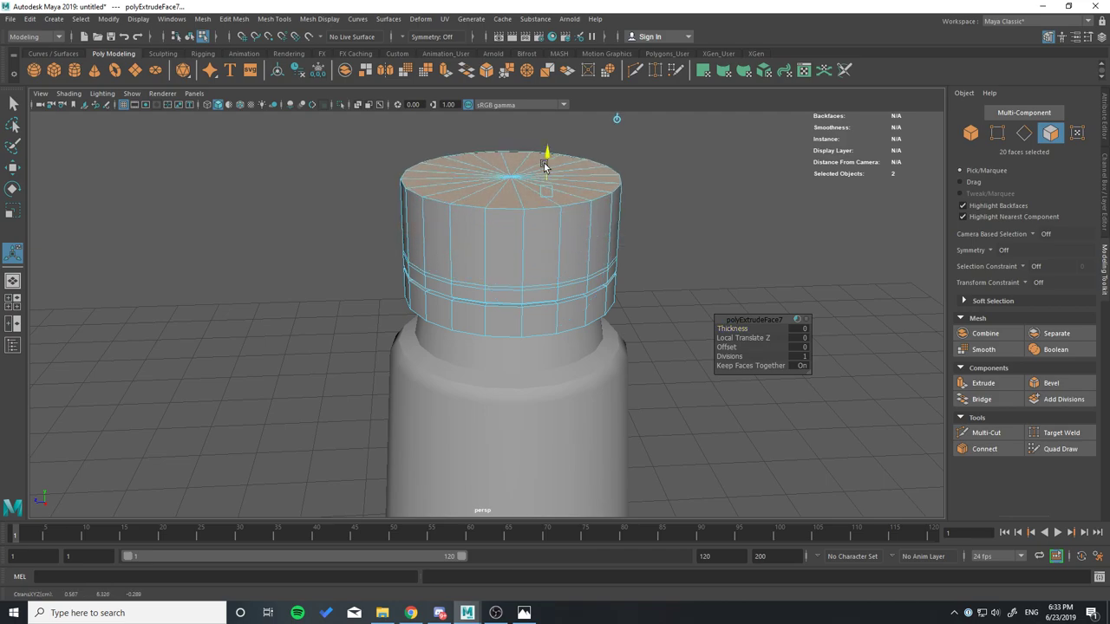
pyautogui.press('e')
pyautogui.press('r')
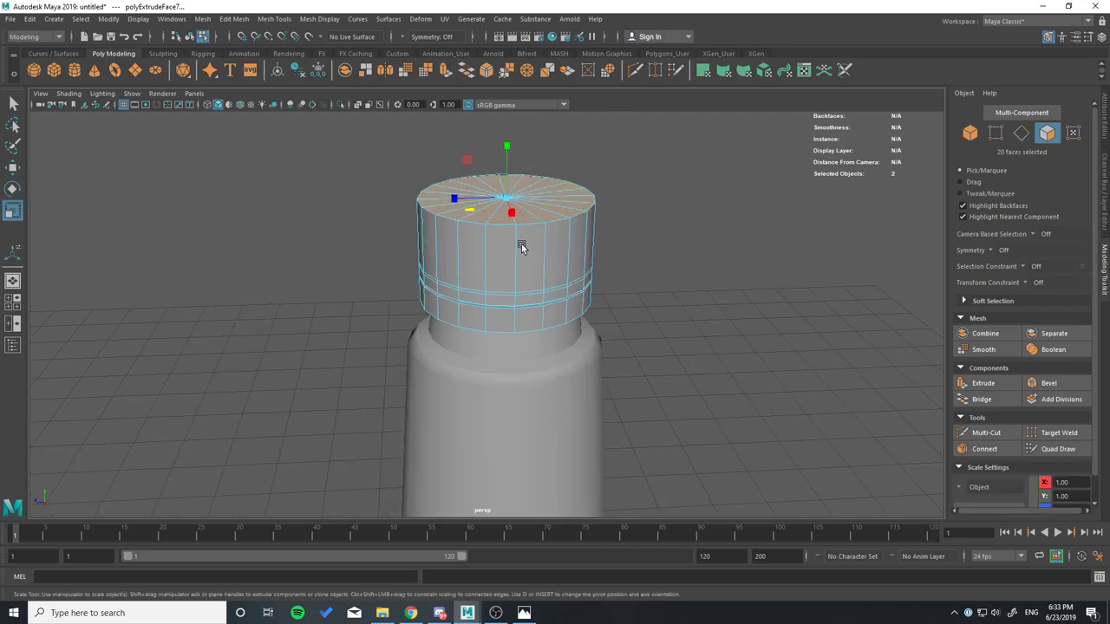
pyautogui.keyDown('alt'); pyautogui.moveTo(521, 244); pyautogui.dragTo(481, 340); pyautogui.keyUp('alt')
pyautogui.keyDown('alt'); pyautogui.moveTo(519, 382); pyautogui.dragTo(614, 402); pyautogui.keyUp('alt')
pyautogui.scroll(3, 579, 347)
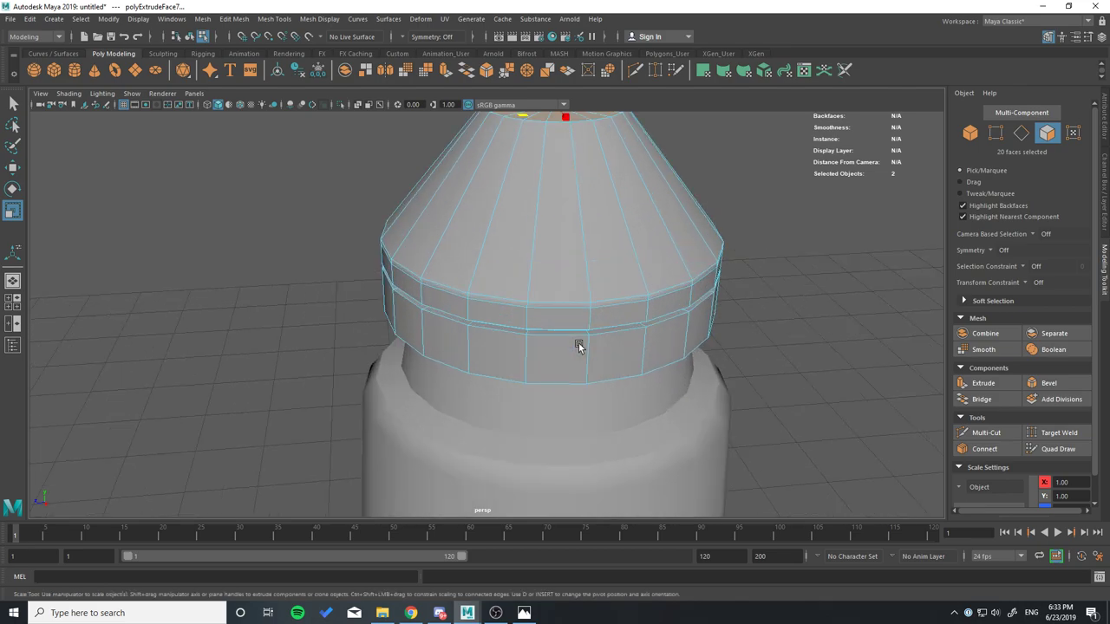
pyautogui.scroll(2, 611, 326)
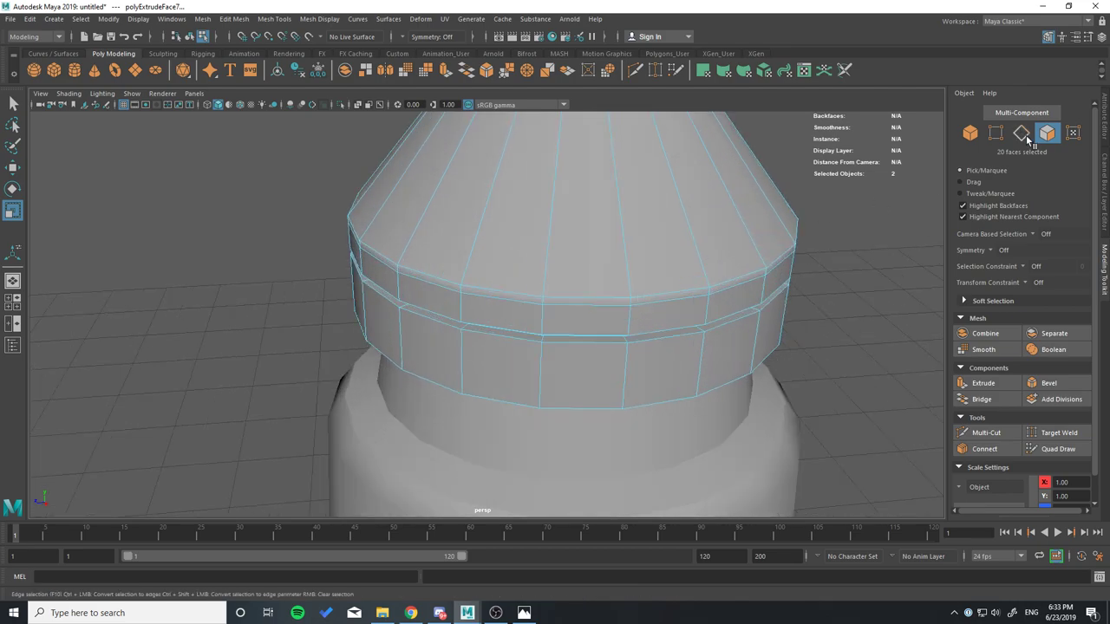
# Extrude the cap band faces inward at thickness -0.05 to form a narrow groove.
pyautogui.click(684, 297)
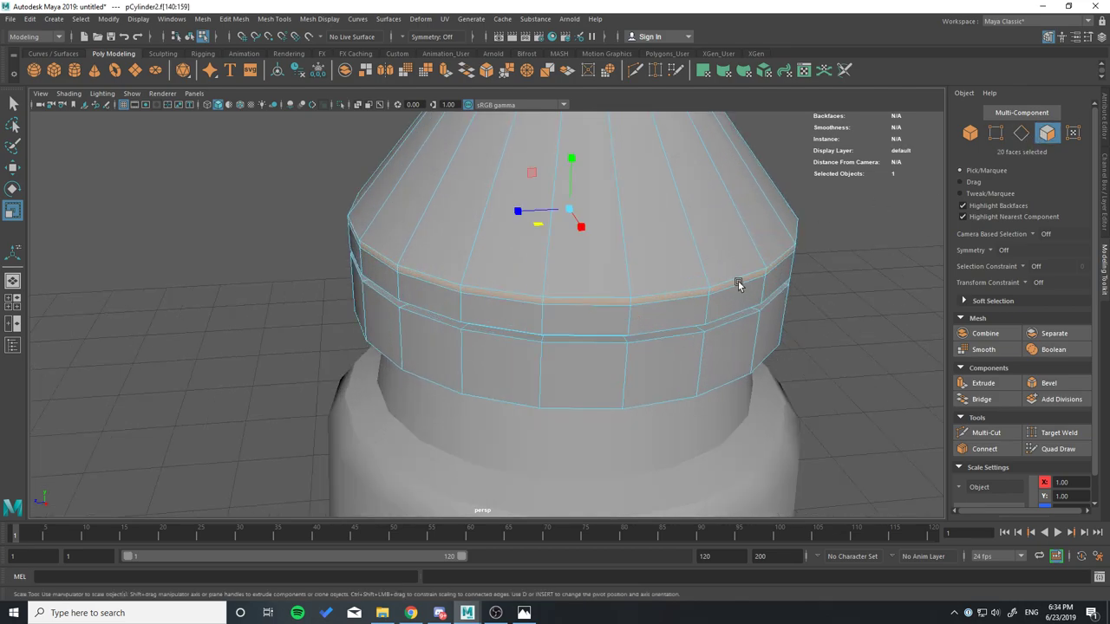
pyautogui.hotkey('ctrl', 'e')
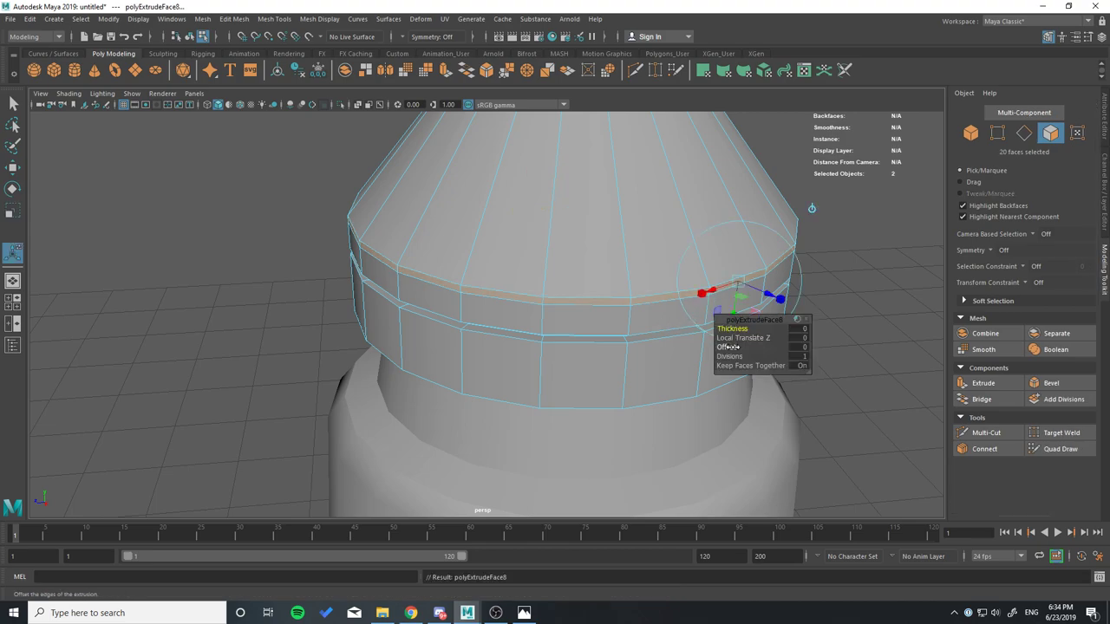
pyautogui.moveTo(732, 328); pyautogui.dragTo(735, 329)
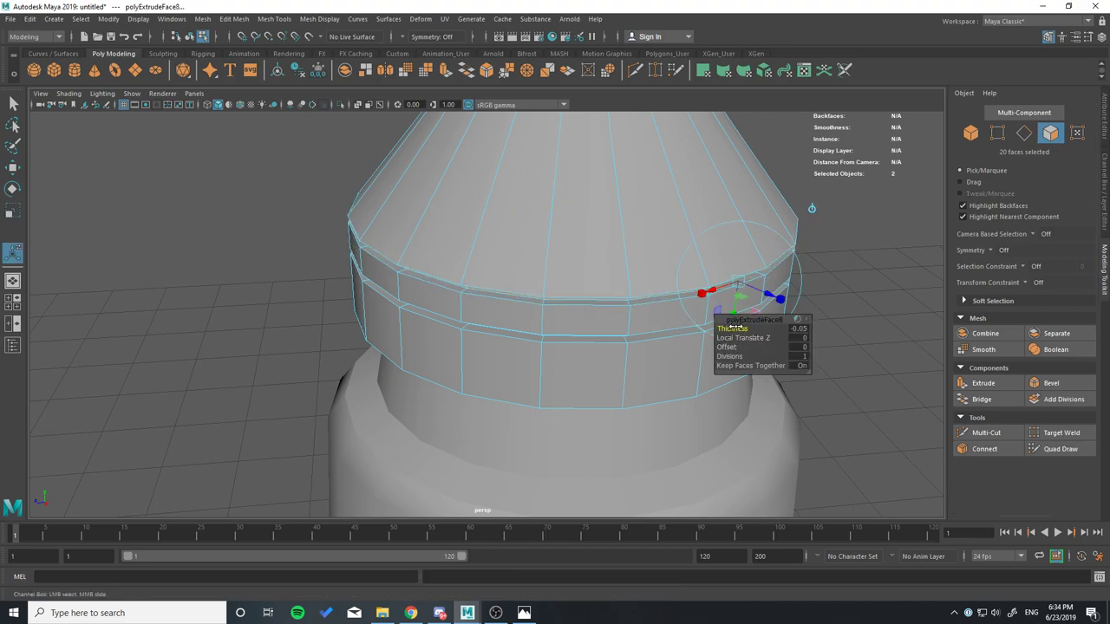
# Bevel the cap's upper rim edge loop with fraction 1 and 3 segments.
pyautogui.click(1022, 132)
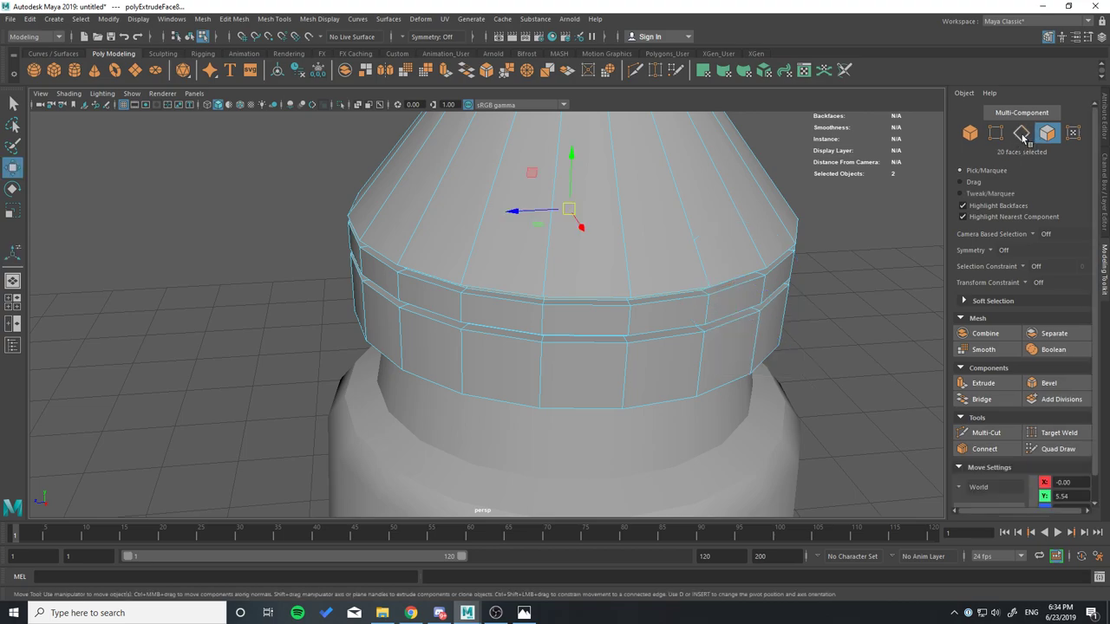
pyautogui.doubleClick(633, 296)
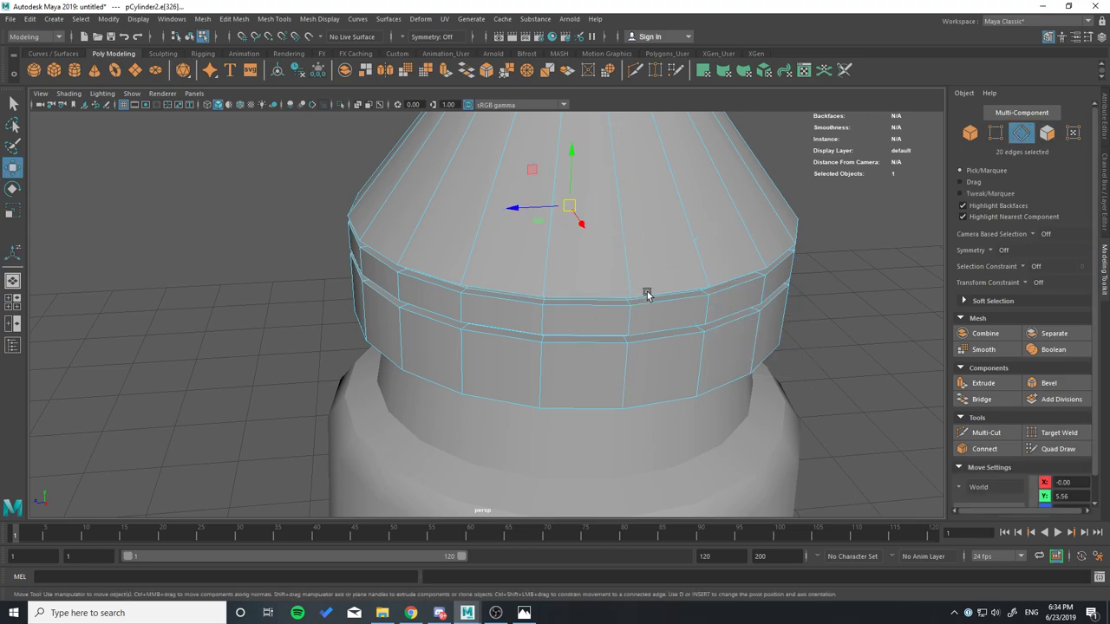
pyautogui.doubleClick(783, 252)
pyautogui.hotkey('ctrl', 'b')
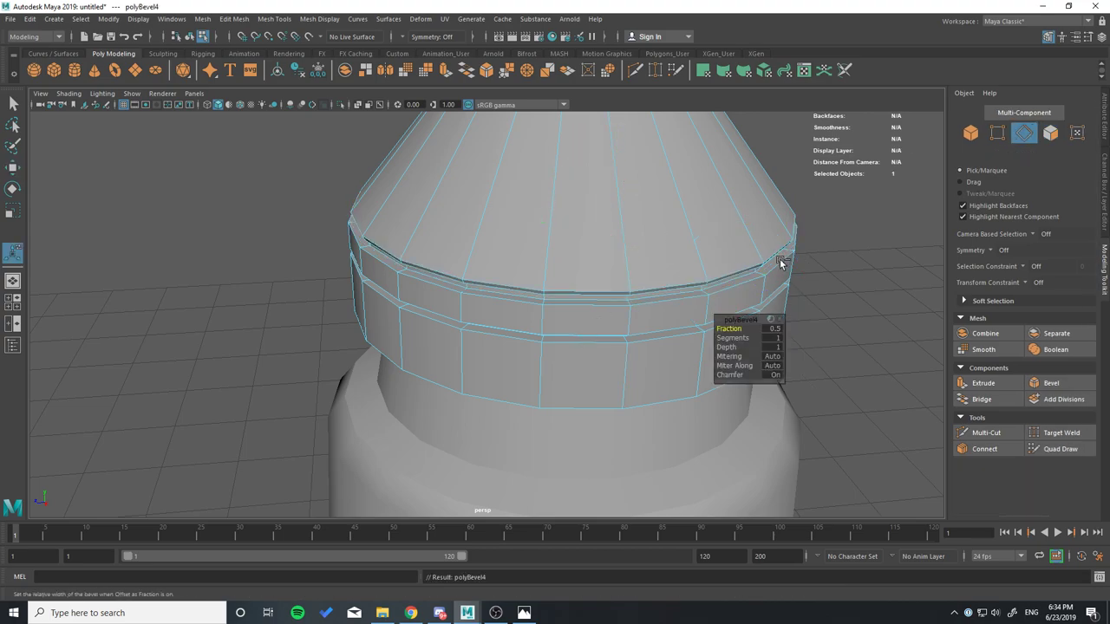
pyautogui.keyDown('alt'); pyautogui.moveTo(693, 307); pyautogui.dragTo(704, 359); pyautogui.keyUp('alt')
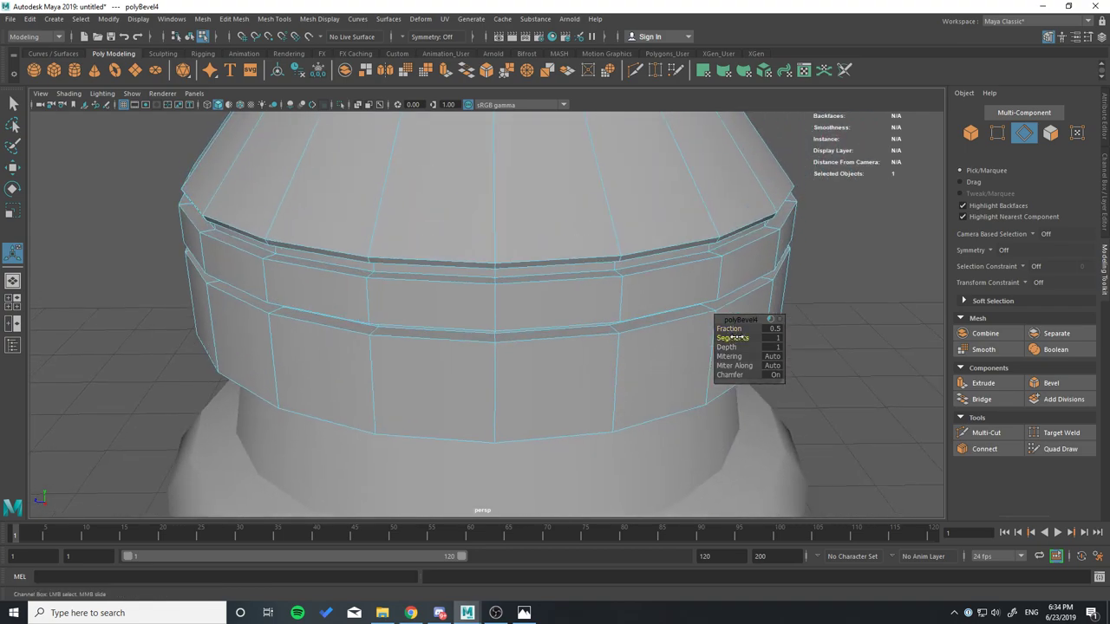
pyautogui.moveTo(766, 337); pyautogui.dragTo(806, 322)
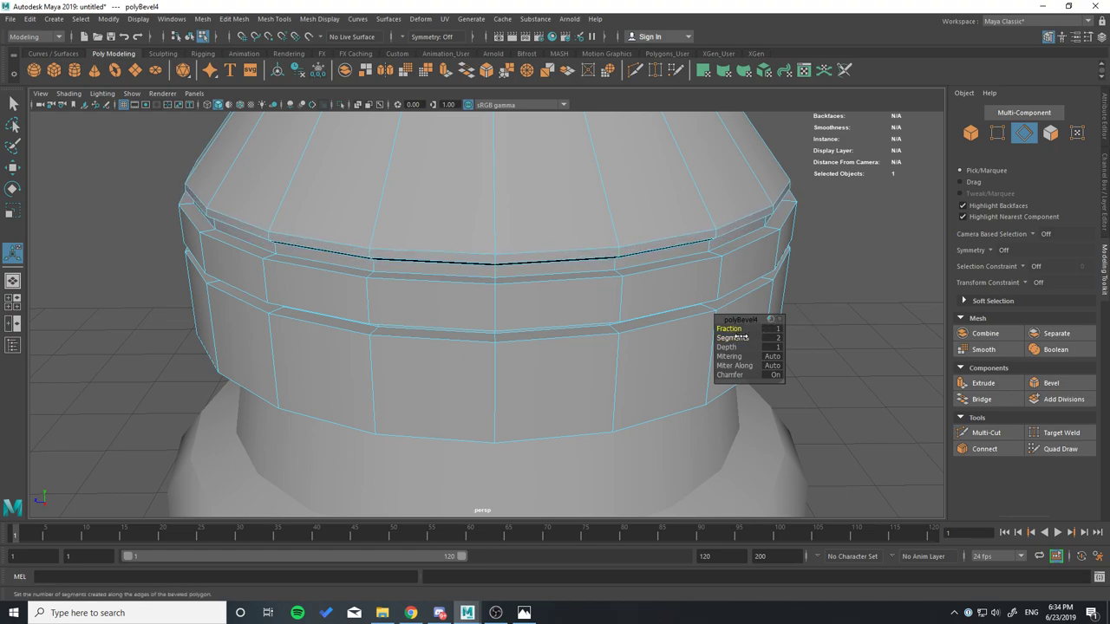
pyautogui.moveTo(759, 336); pyautogui.dragTo(767, 337)
pyautogui.scroll(-5, 694, 329)
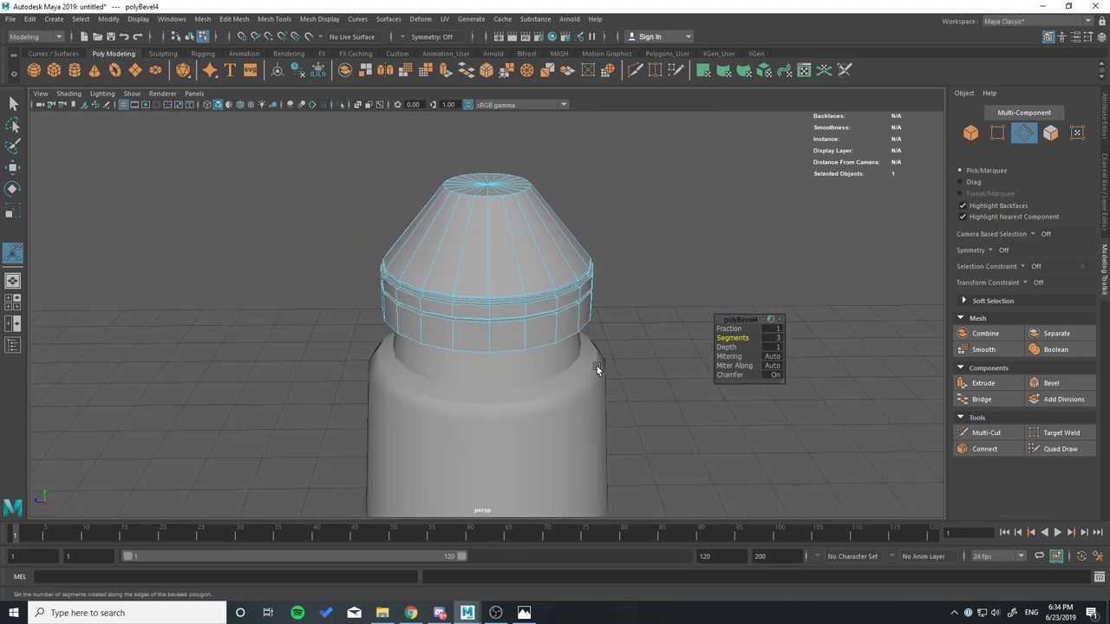
pyautogui.moveTo(597, 366)
pyautogui.keyDown('alt'); pyautogui.mouseDown()
pyautogui.moveTo(590, 349)
pyautogui.moveTo(599, 361)
pyautogui.mouseUp(); pyautogui.keyUp('alt')
pyautogui.press('w')
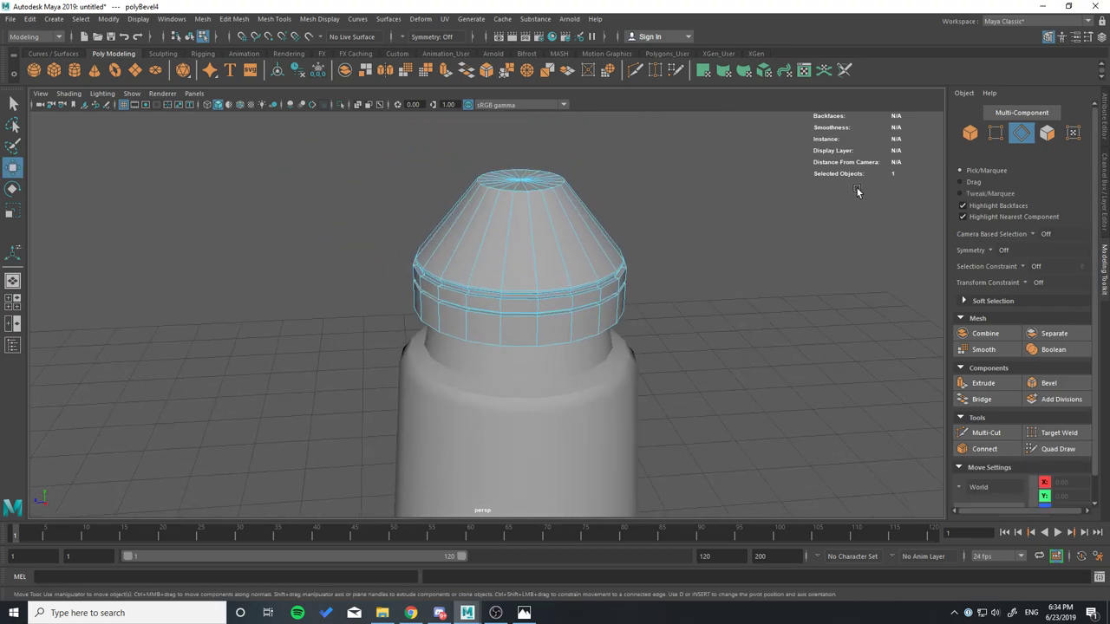
# Cut a new edge loop into the cap's cone and scale it outward.
pyautogui.click(986, 432)
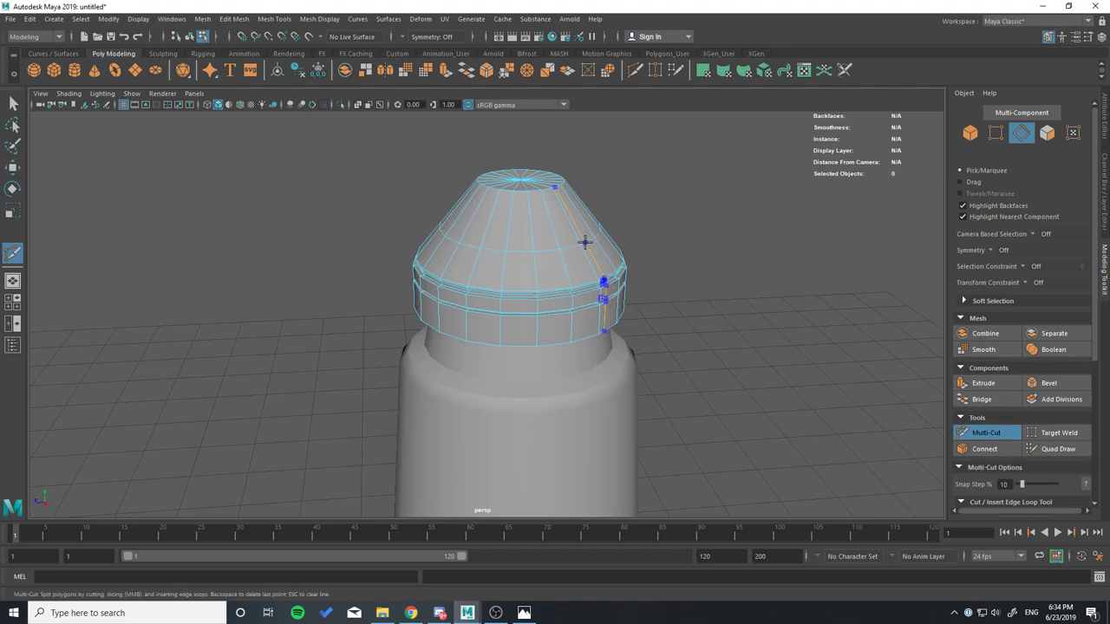
pyautogui.press('w')
pyautogui.doubleClick(550, 246)
pyautogui.press('e')
pyautogui.press('r')
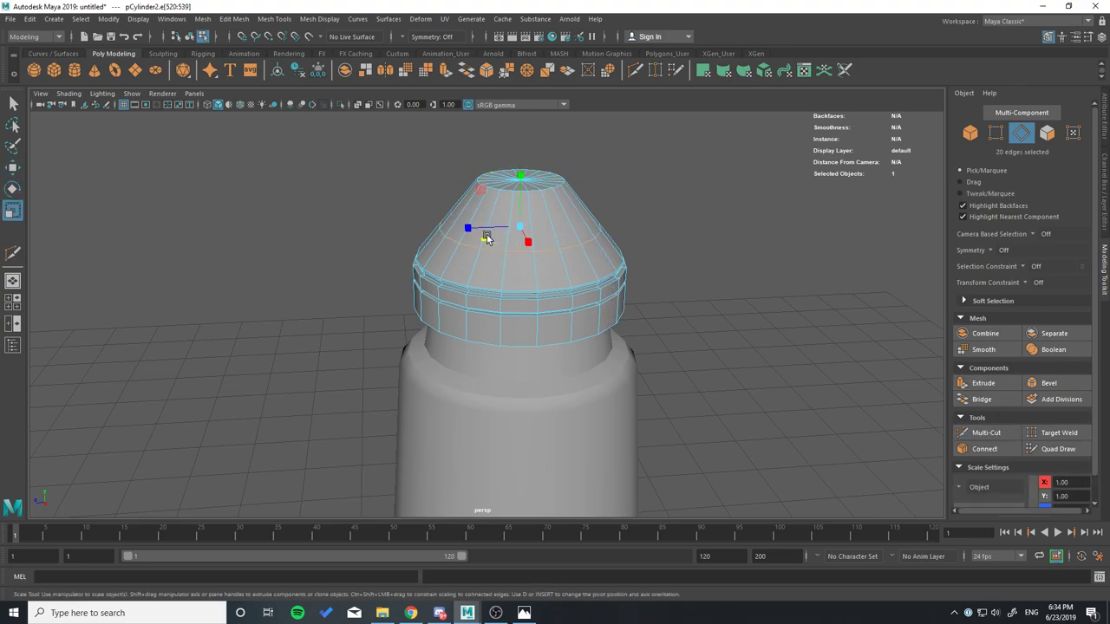
pyautogui.moveTo(490, 241); pyautogui.dragTo(483, 240)
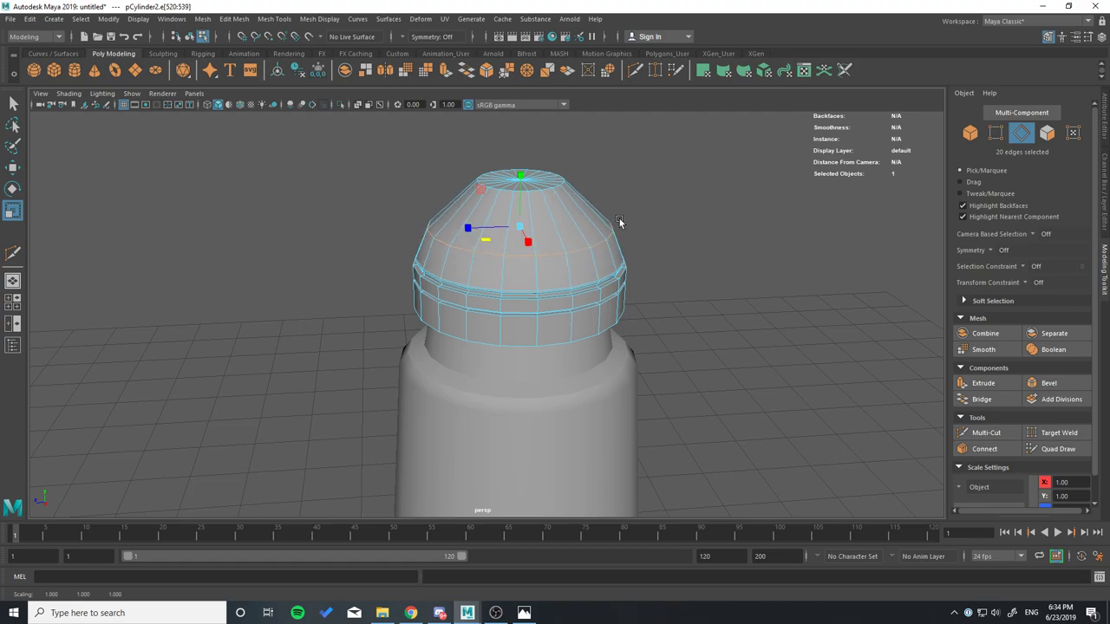
pyautogui.click(781, 286)
# Cut another loop near the cap top and widen it to 1.067.
pyautogui.click(995, 431)
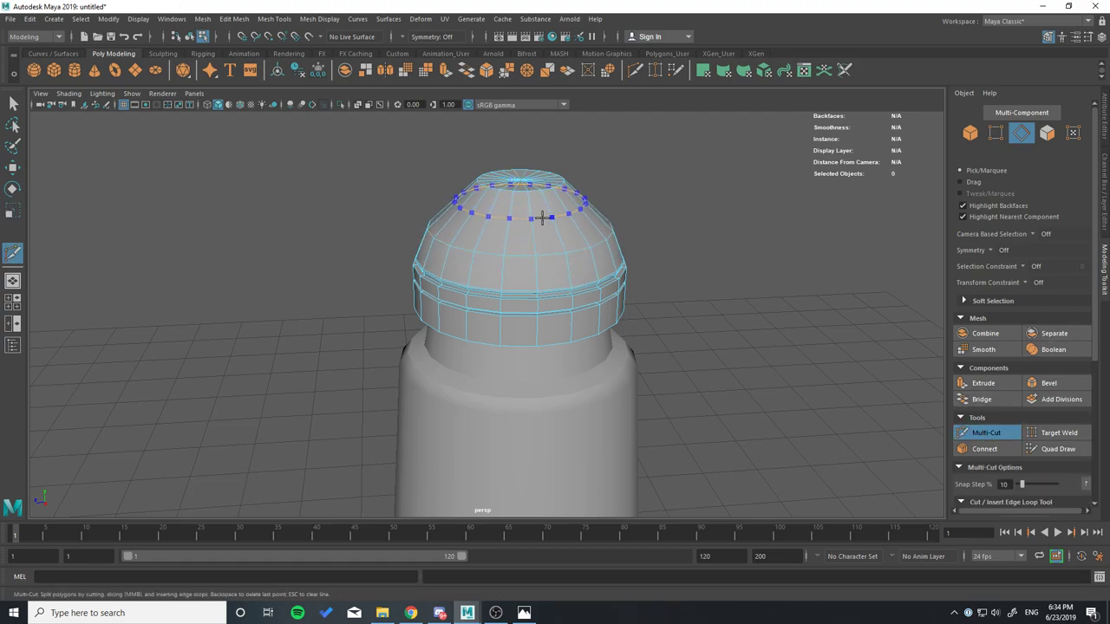
pyautogui.press('w')
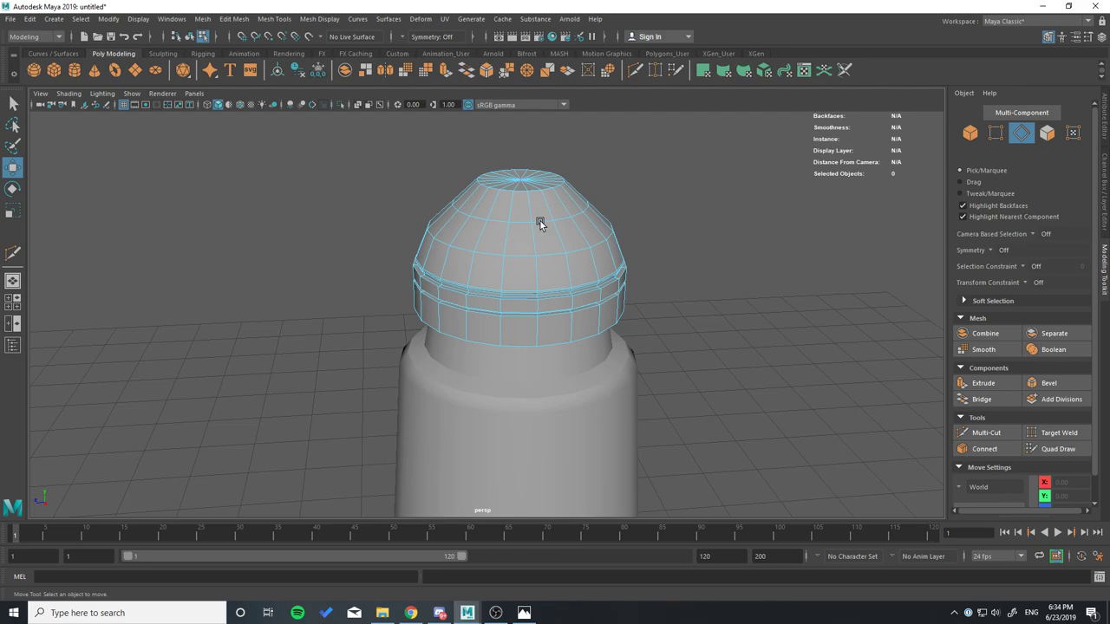
pyautogui.doubleClick(540, 221)
pyautogui.press('r')
pyautogui.moveTo(500, 222); pyautogui.dragTo(484, 217)
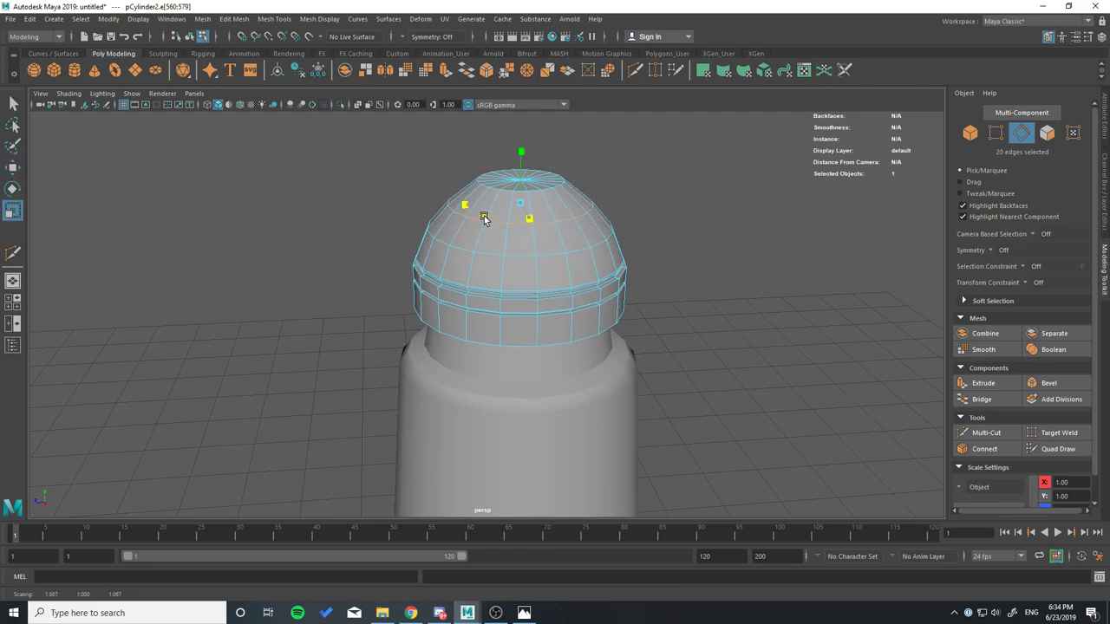
pyautogui.click(682, 164)
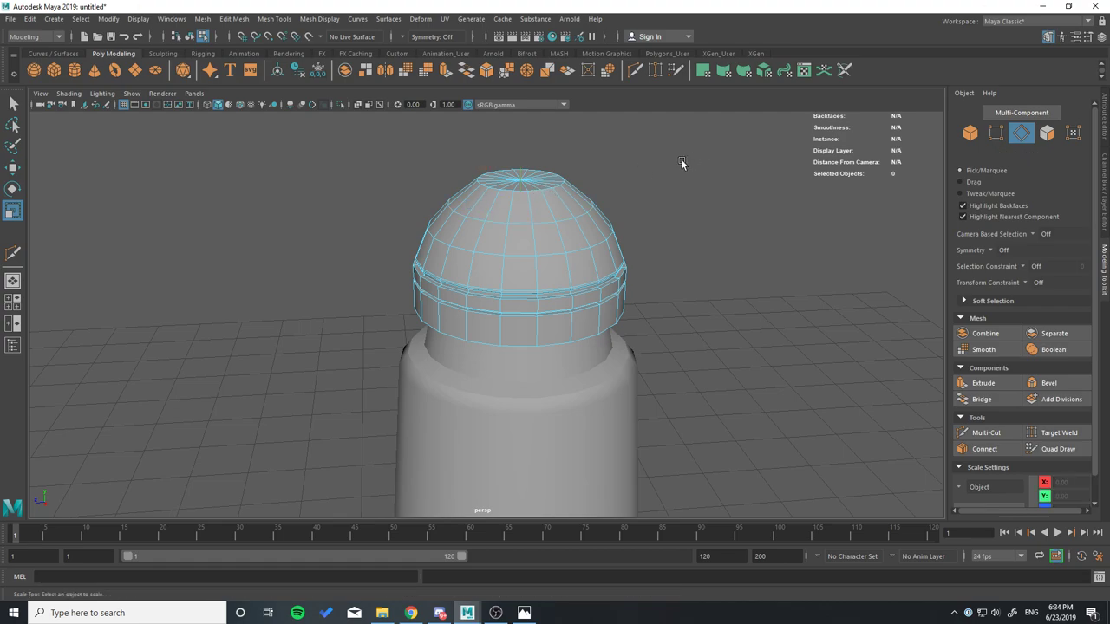
# Raise the cap's top edge loop to about 6.33 Y to heighten the dome.
pyautogui.press('w')
pyautogui.scroll(3, 590, 241)
pyautogui.scroll(-2, 550, 321)
pyautogui.doubleClick(532, 283)
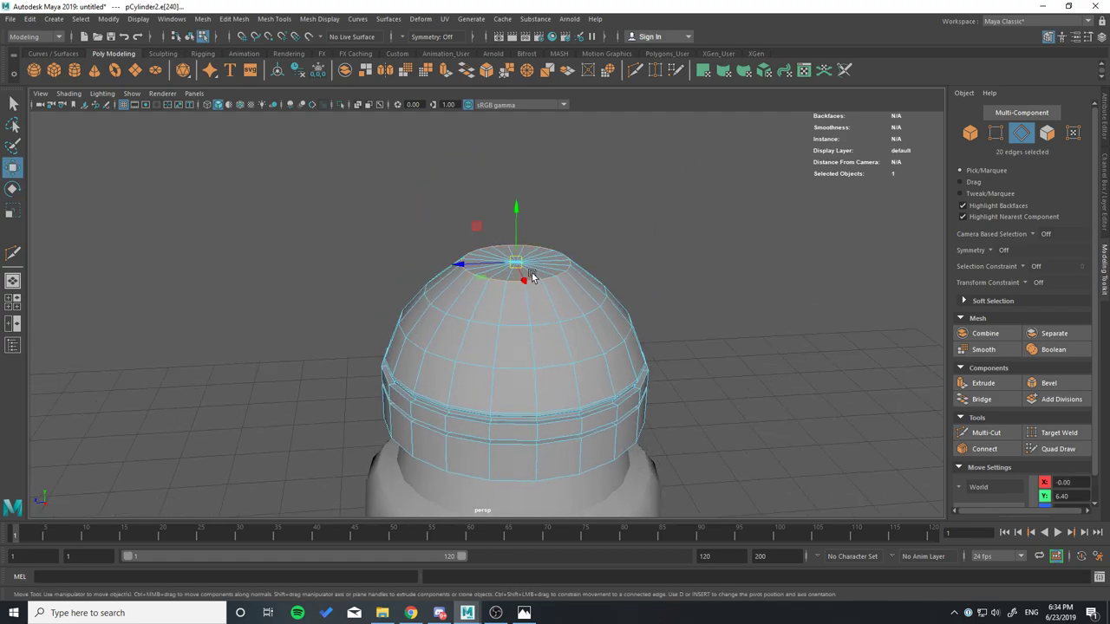
pyautogui.moveTo(515, 238); pyautogui.dragTo(516, 253)
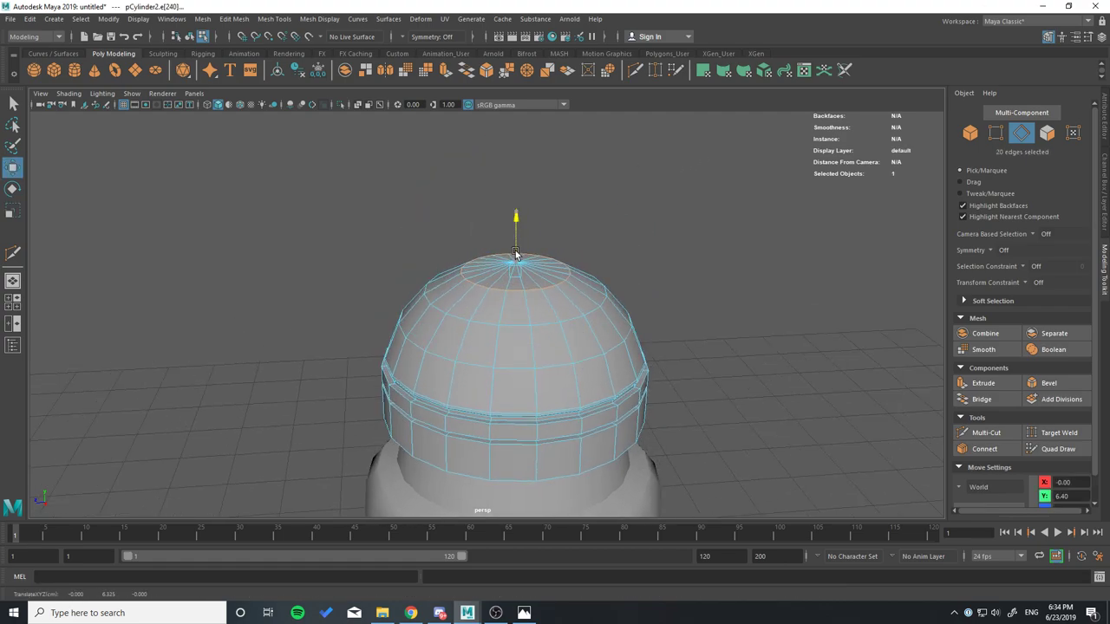
pyautogui.scroll(-3, 610, 229)
pyautogui.scroll(-2, 685, 214)
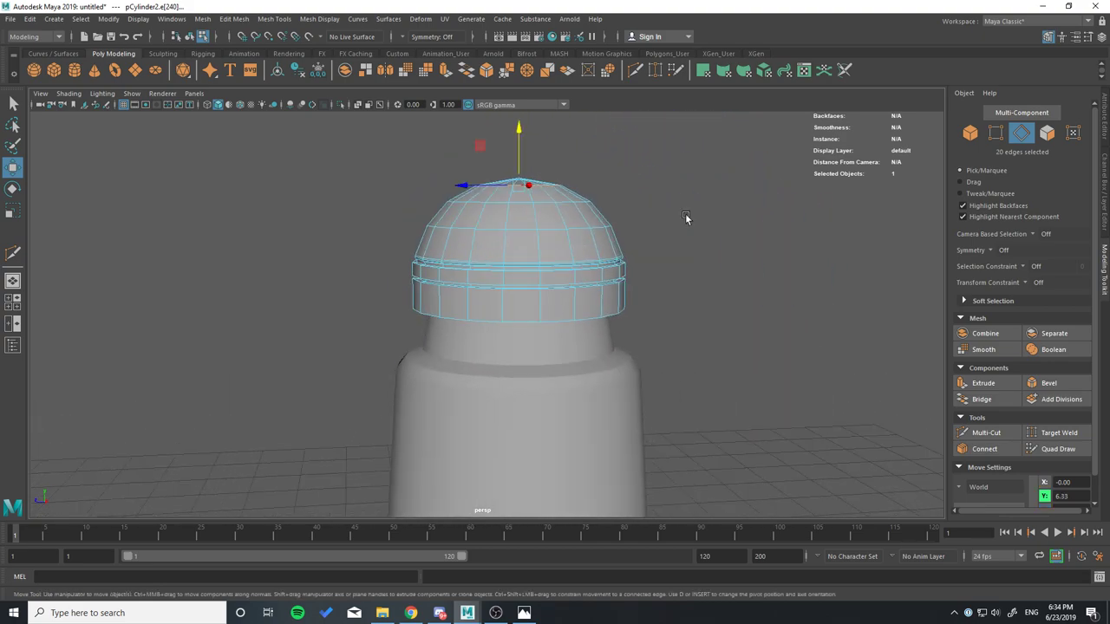
pyautogui.click(970, 133)
pyautogui.click(759, 339)
# Toggle Wireframe on Shaded on and back off while orbiting the whole bottle.
pyautogui.scroll(-3, 584, 431)
pyautogui.keyDown('alt'); pyautogui.moveTo(585, 431); pyautogui.dragTo(621, 411); pyautogui.keyUp('alt')
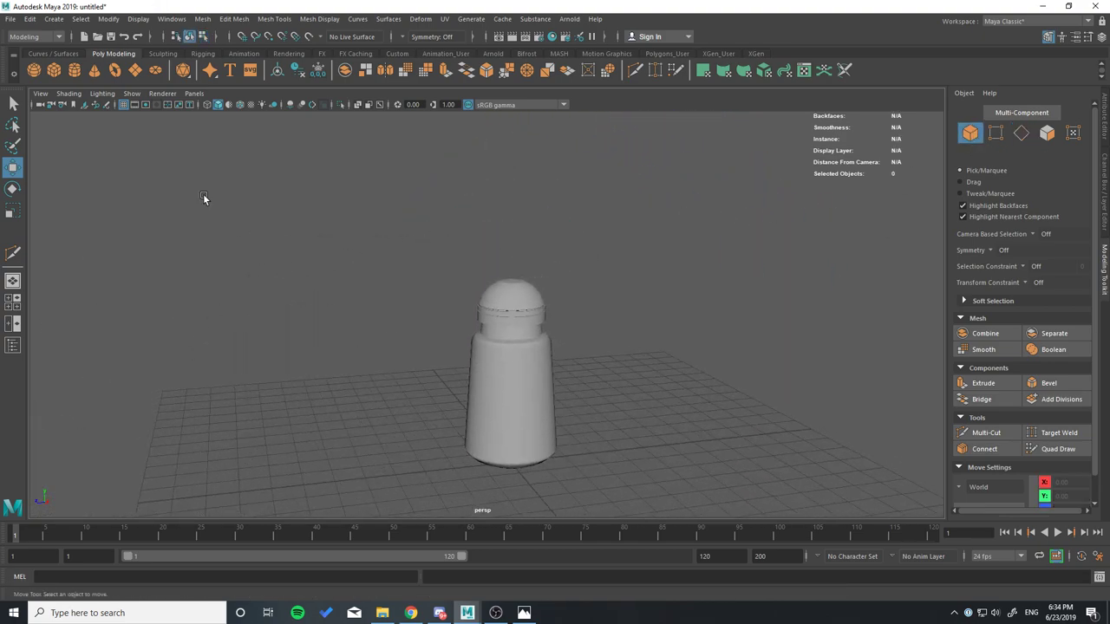
pyautogui.click(241, 105)
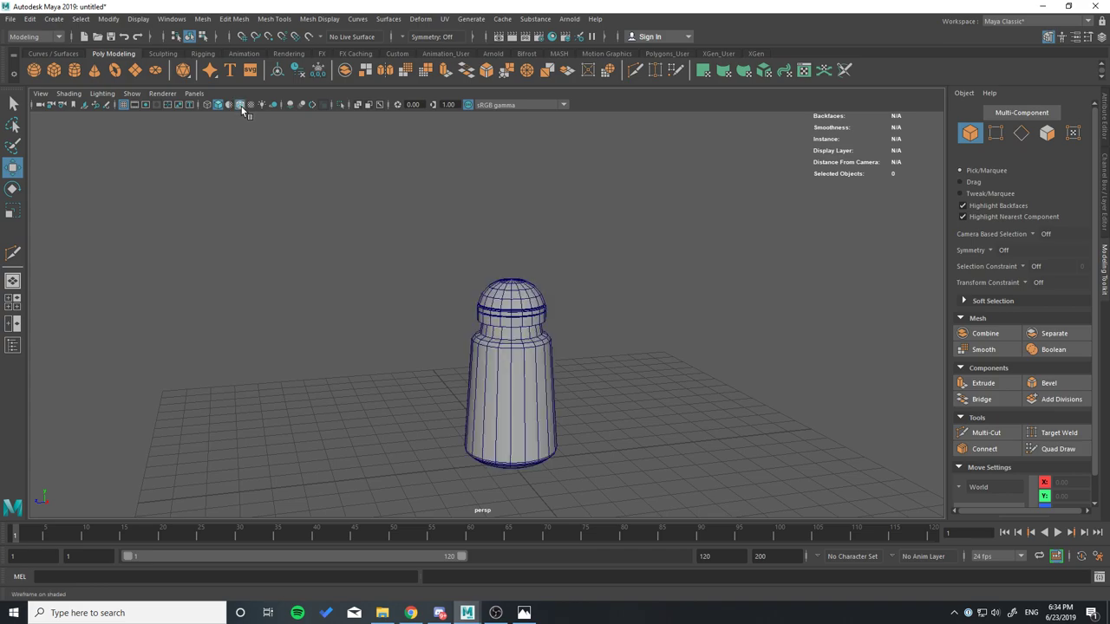
pyautogui.moveTo(270, 146)
pyautogui.keyDown('alt'); pyautogui.mouseDown()
pyautogui.moveTo(436, 310)
pyautogui.moveTo(520, 260)
pyautogui.moveTo(324, 209)
pyautogui.mouseUp(); pyautogui.keyUp('alt')
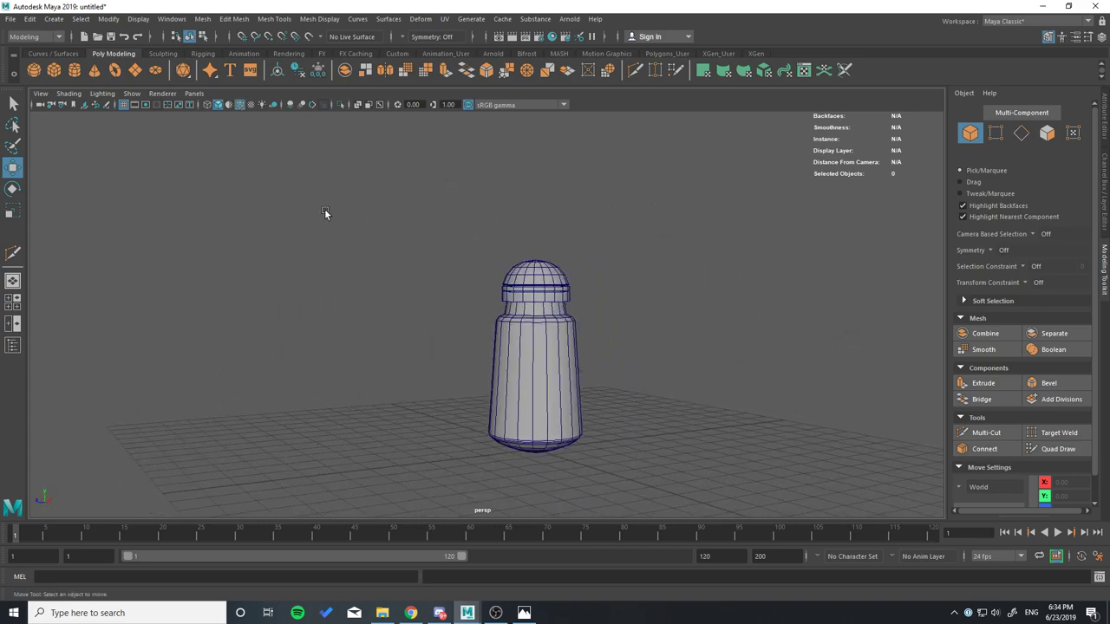
pyautogui.click(241, 105)
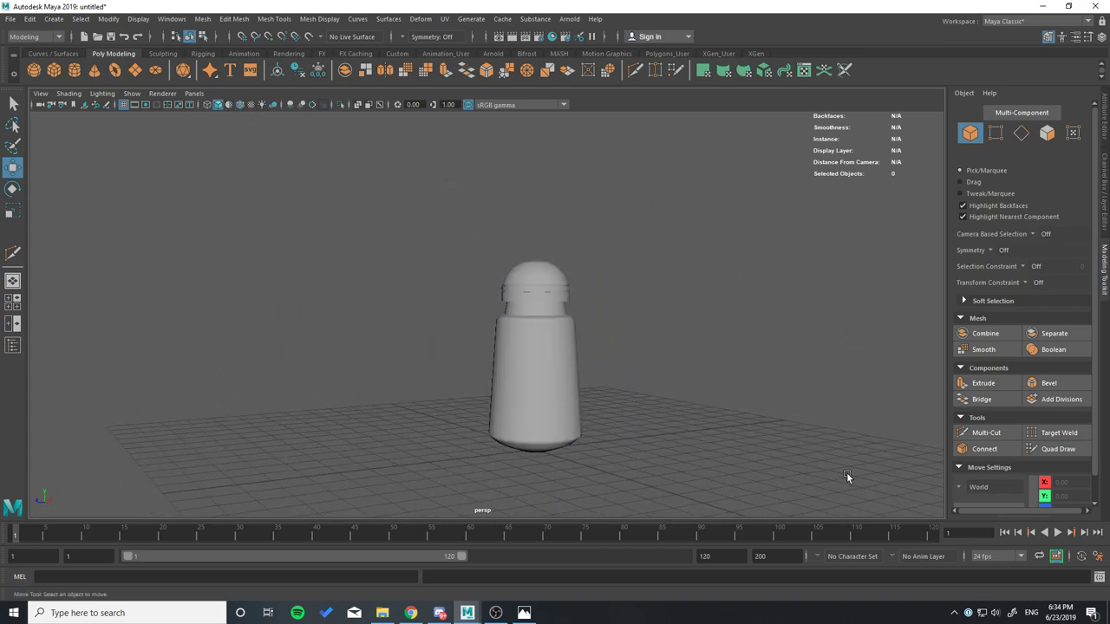
# Enable a viewport lighting option and inspect the bottle's base and top.
pyautogui.scroll(2, 598, 410)
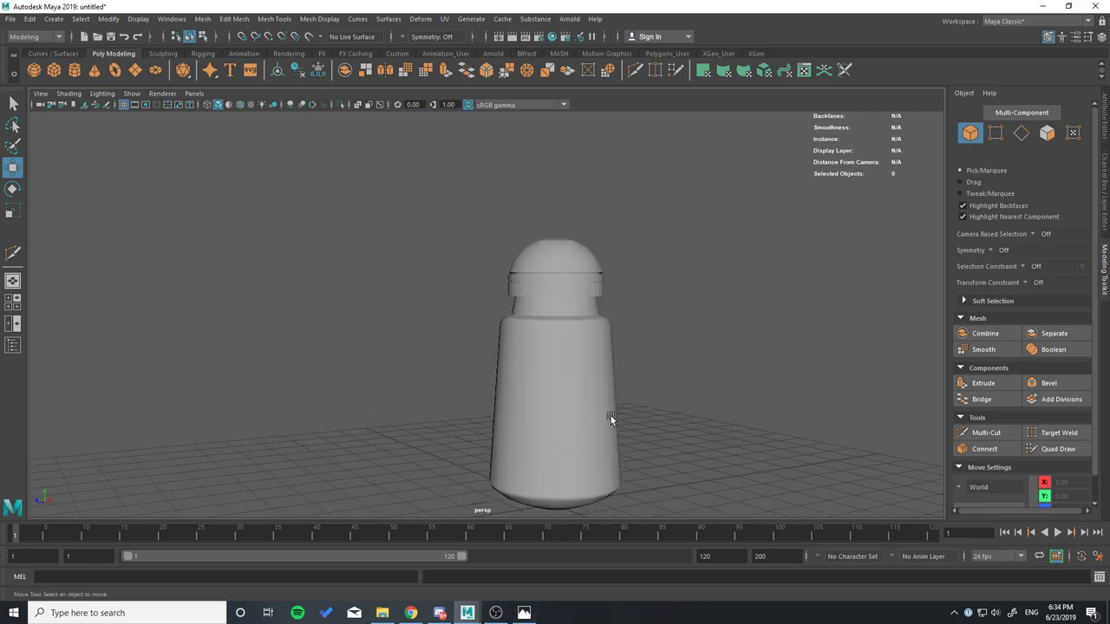
pyautogui.scroll(3, 611, 415)
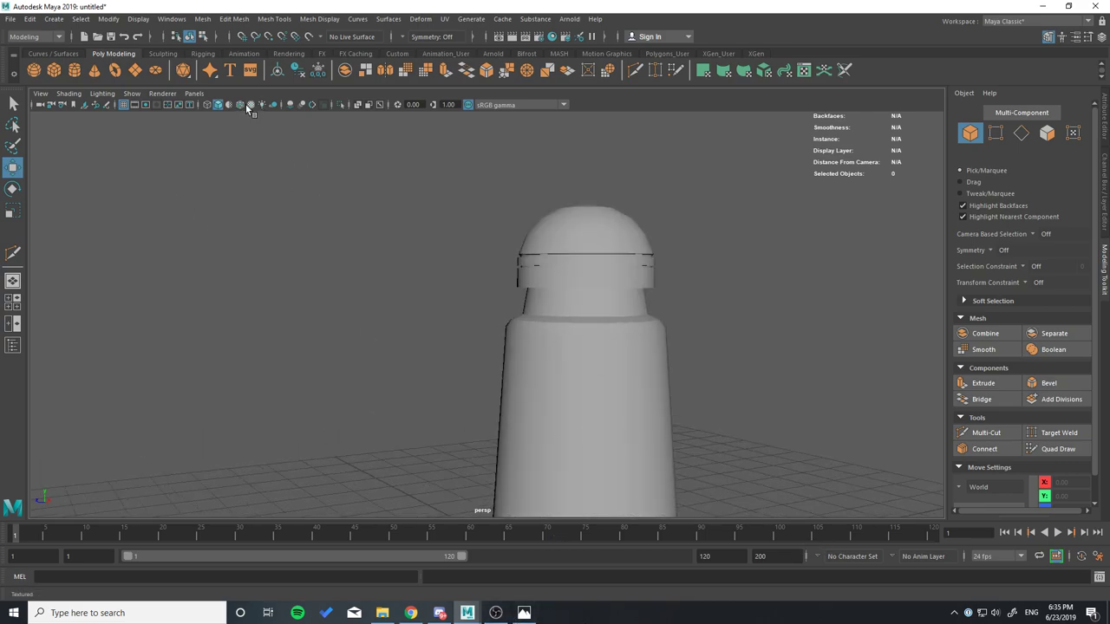
pyautogui.scroll(-1, 893, 351)
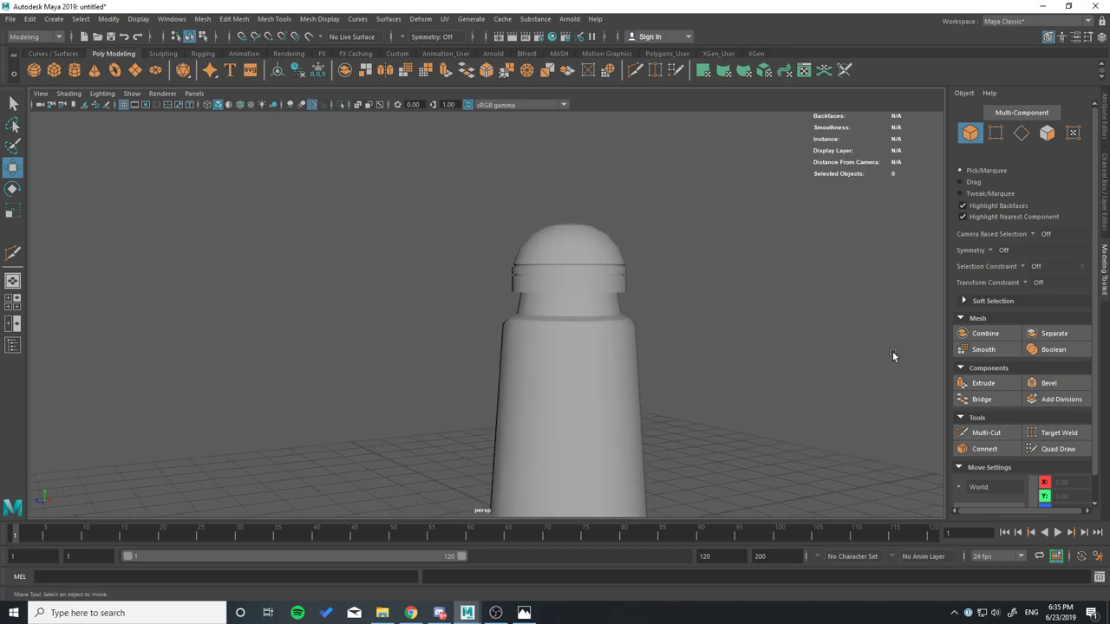
pyautogui.keyDown('alt'); pyautogui.moveTo(692, 412); pyautogui.dragTo(583, 351); pyautogui.keyUp('alt')
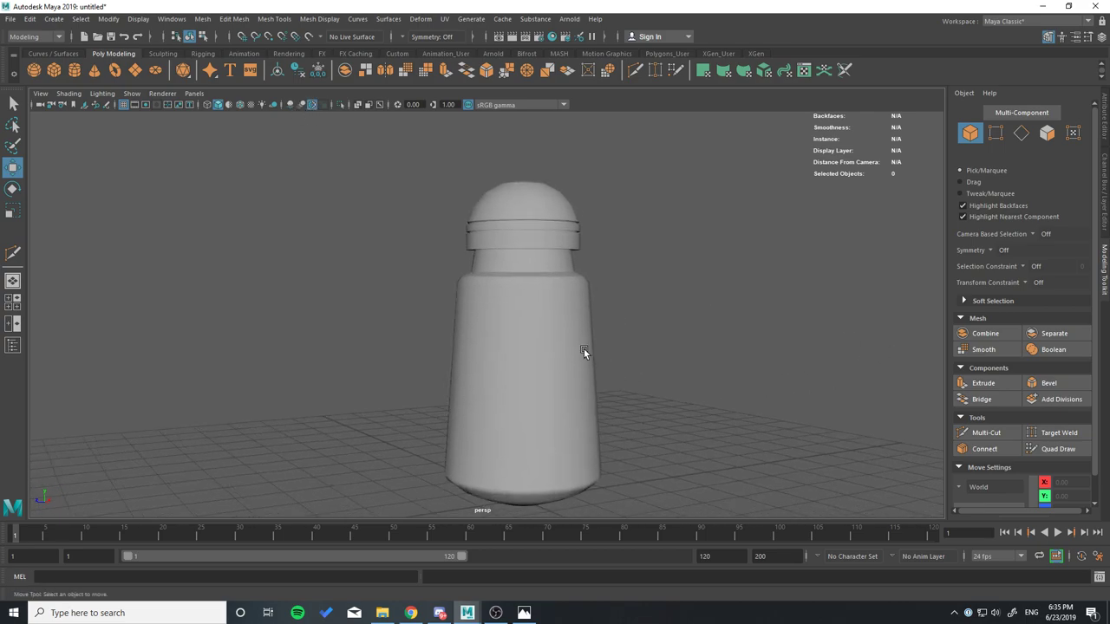
pyautogui.click(301, 105)
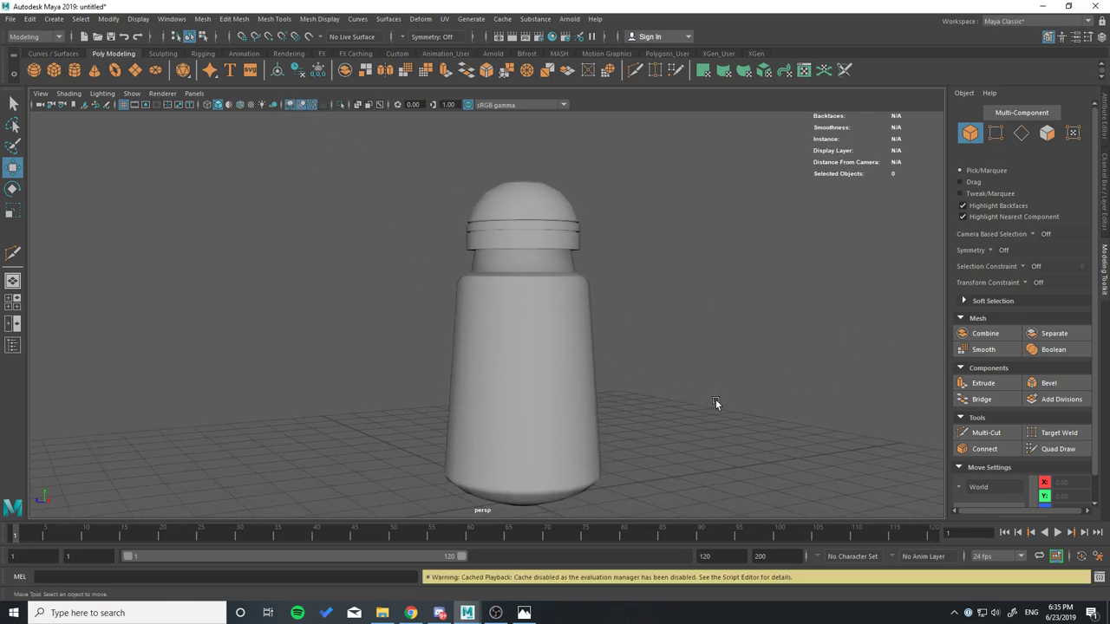
pyautogui.moveTo(667, 420)
pyautogui.keyDown('alt'); pyautogui.mouseDown()
pyautogui.moveTo(662, 440)
pyautogui.moveTo(662, 384)
pyautogui.moveTo(607, 240)
pyautogui.moveTo(650, 312)
pyautogui.moveTo(642, 386)
pyautogui.moveTo(647, 367)
pyautogui.moveTo(619, 381)
pyautogui.mouseUp(); pyautogui.keyUp('alt')
pyautogui.click(476, 351)
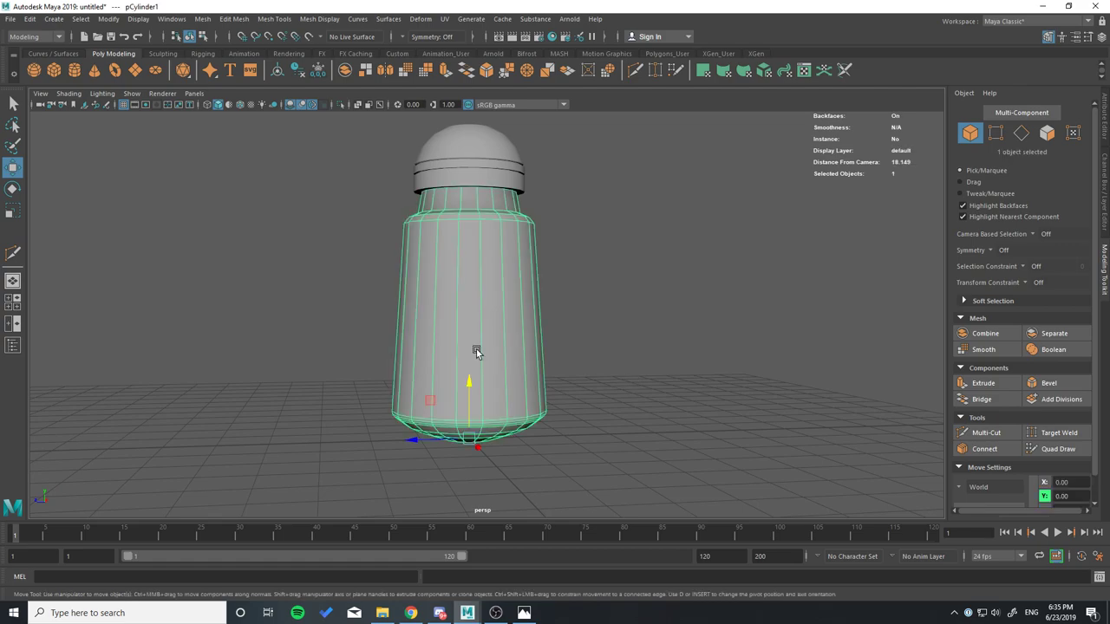
pyautogui.click(606, 335)
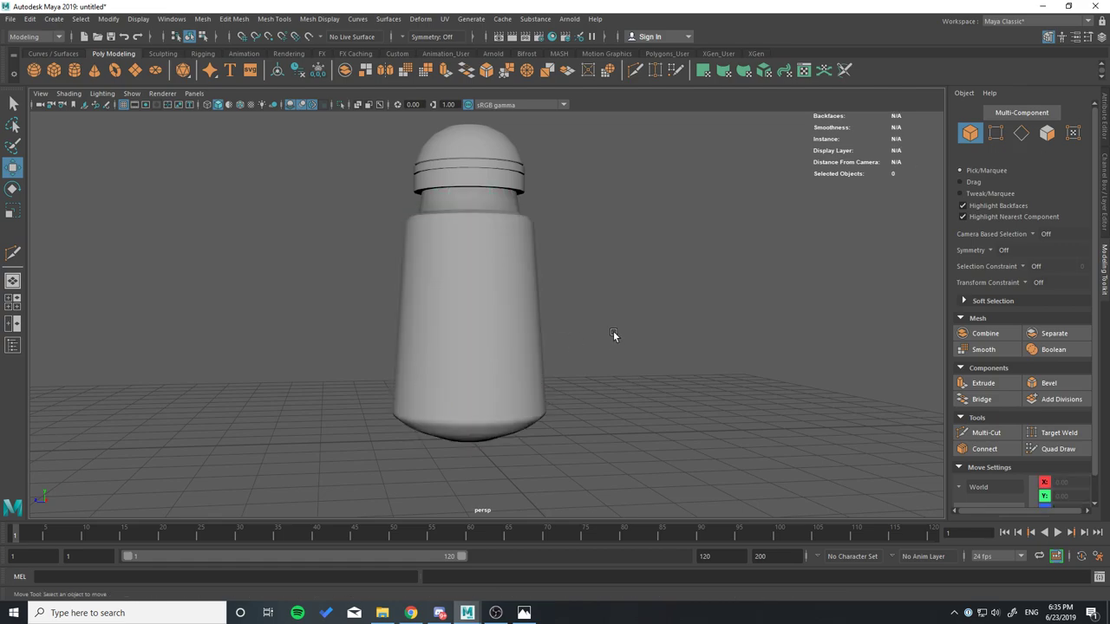